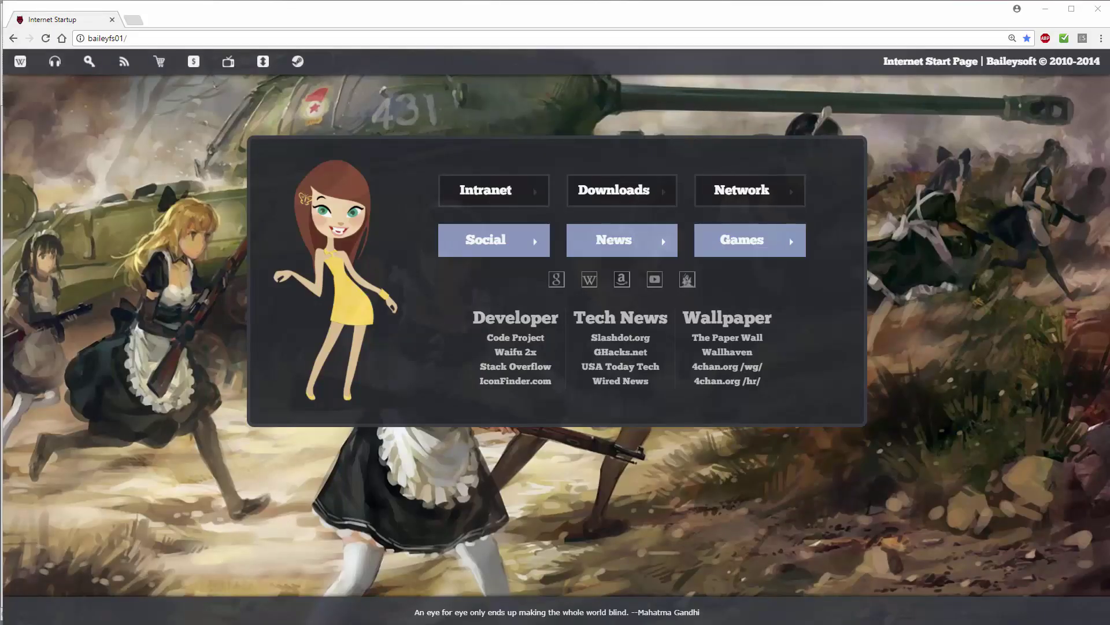
Step: Search Google for "wii-u usb downloader" and read the GBAtemp release thread for Wii U USB Helper down to its "Where can I get it?" section
click(556, 279)
text(wii-u usb downloader)
key(Return)
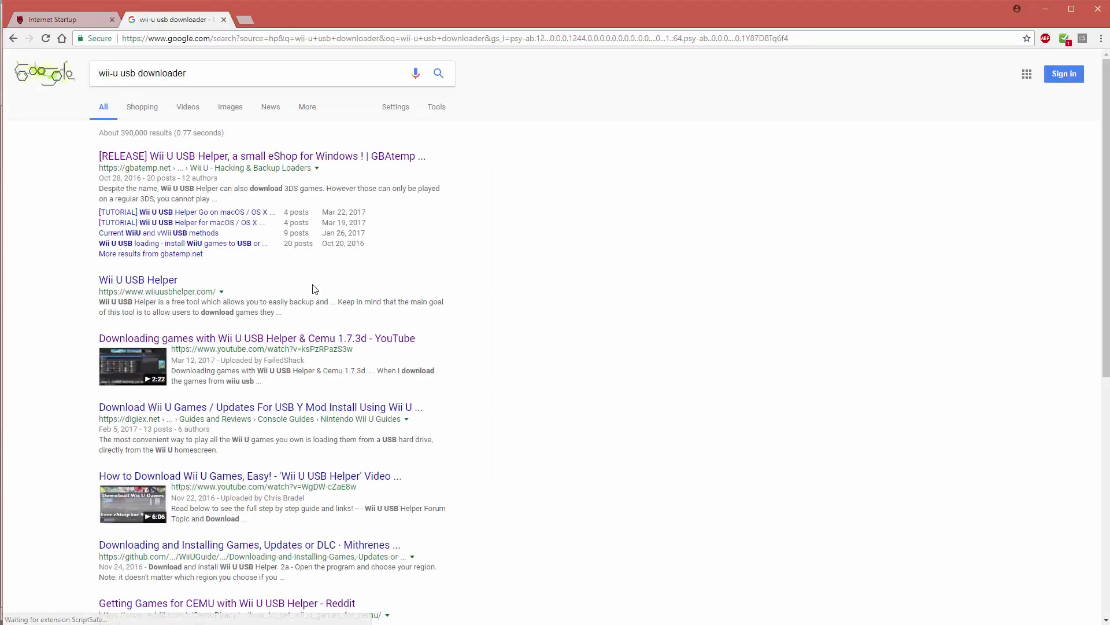
click(364, 158)
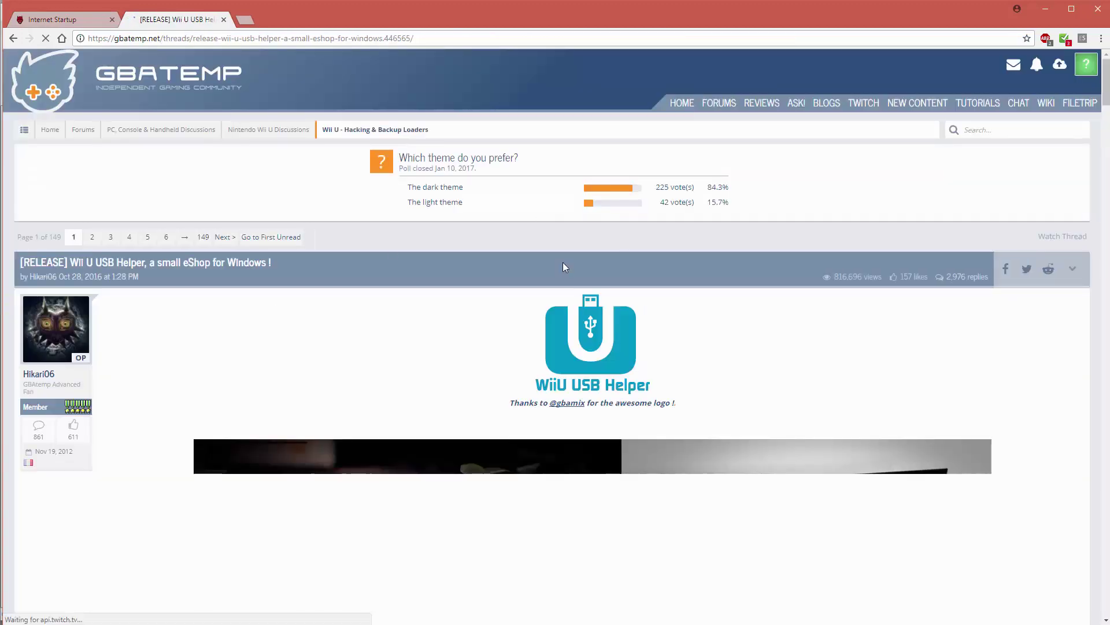
click(374, 40)
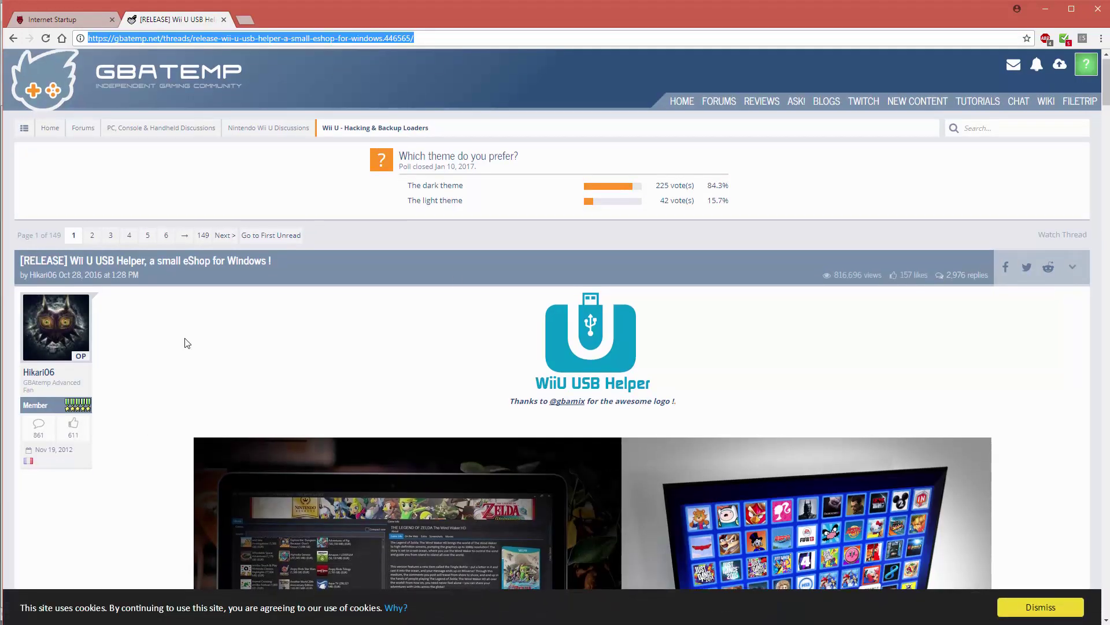
scroll(185, 342, down, 8)
scroll(187, 343, down, 8)
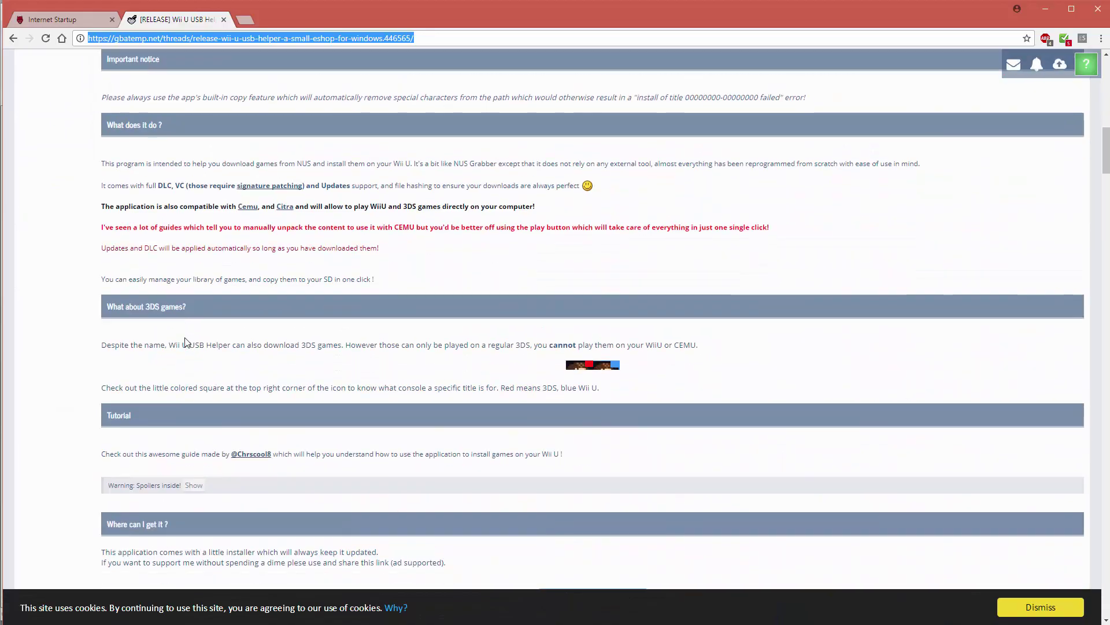
scroll(258, 347, down, 4)
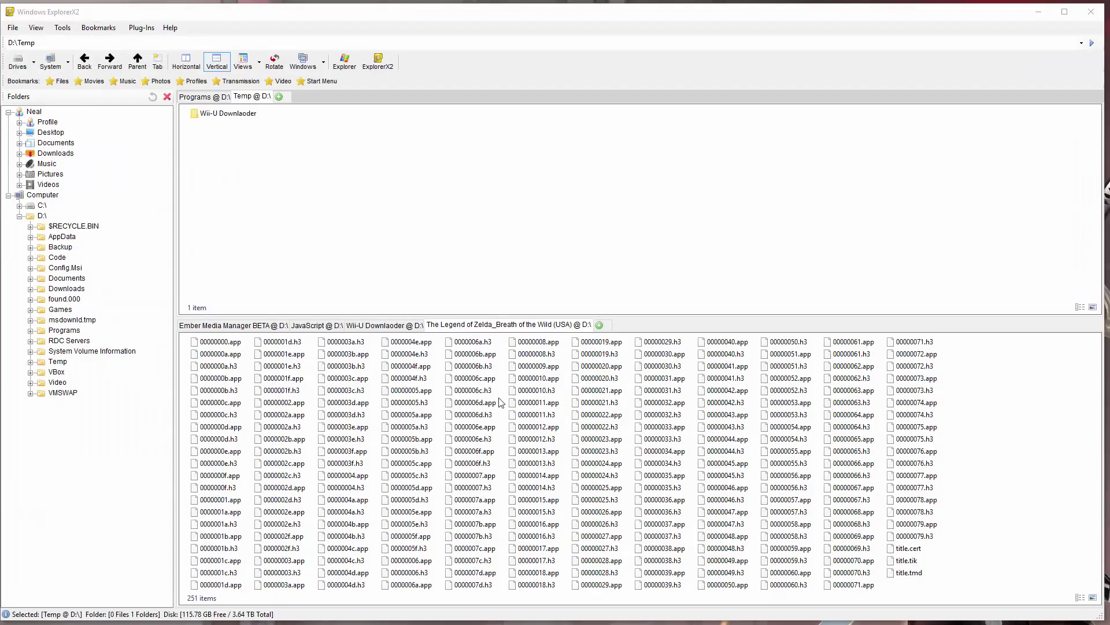
Step: Switch to Windows ExplorerX2 and run Updater.exe from the Wii-U Downlaoder folder in D:\Temp
click(235, 114)
double_click(234, 115)
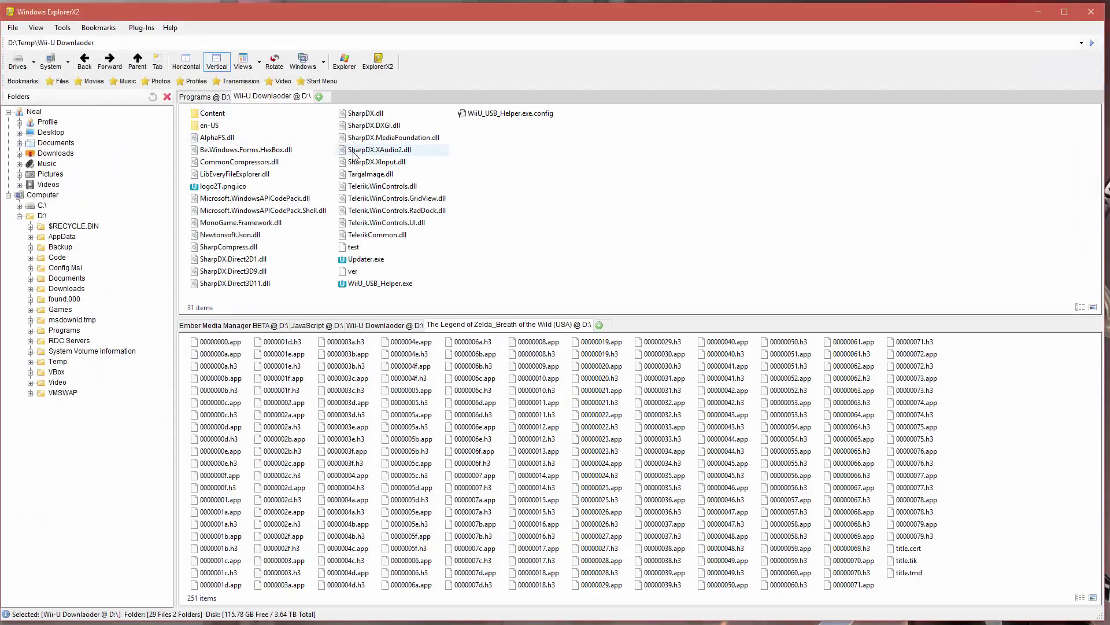
double_click(366, 261)
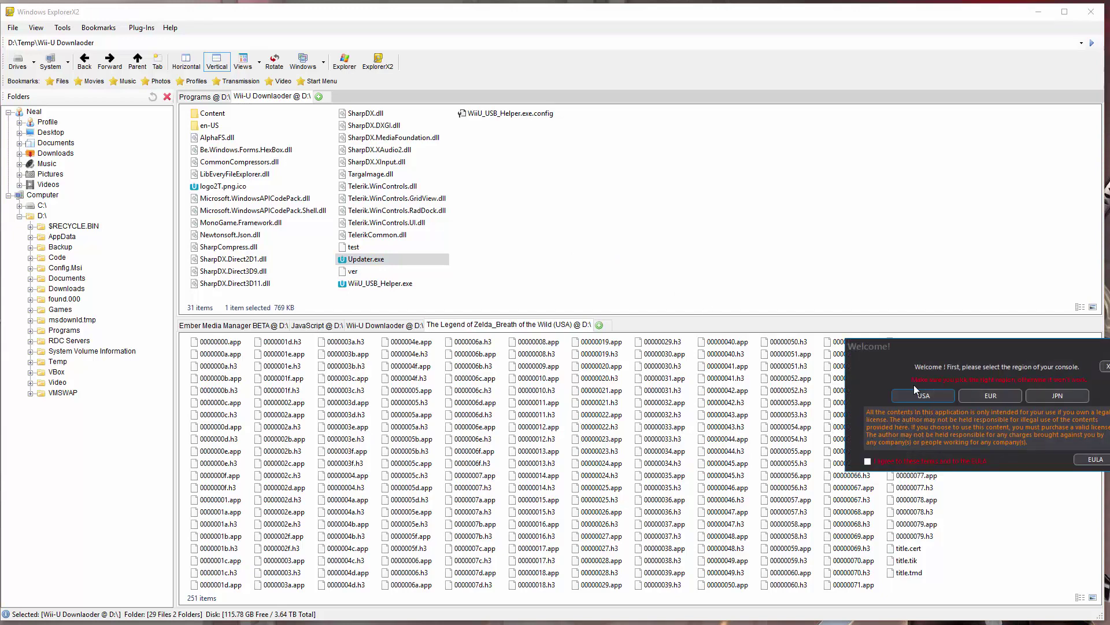
Step: Accept the terms in the welcome dialog, set the console region to USA and dismiss the free-software notice
drag(969, 344, 658, 164)
click(558, 282)
click(613, 220)
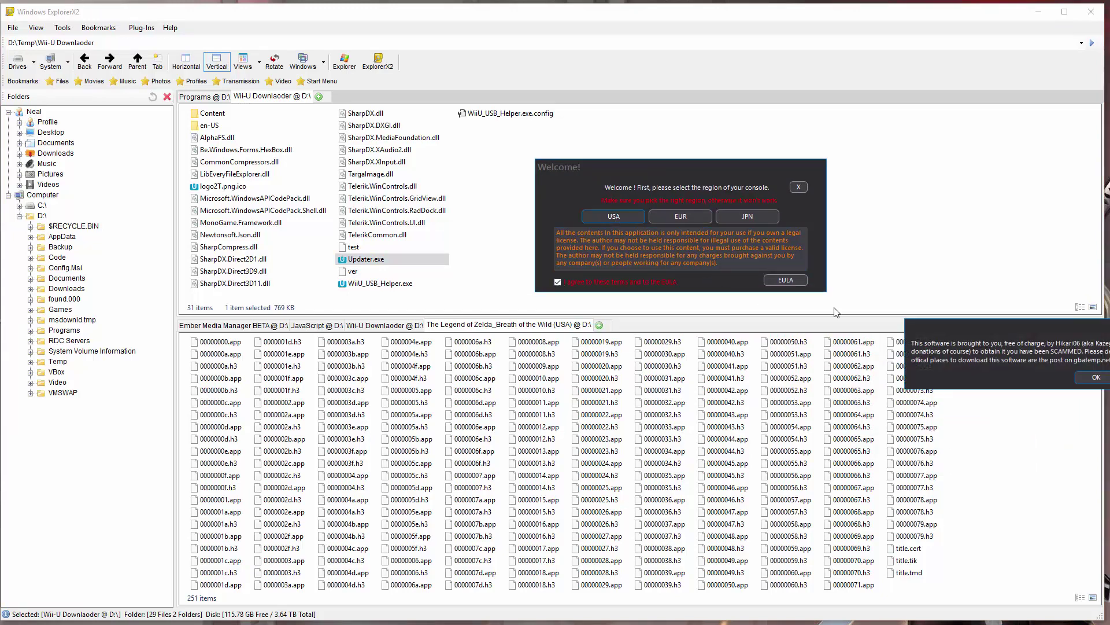
drag(1098, 331, 702, 221)
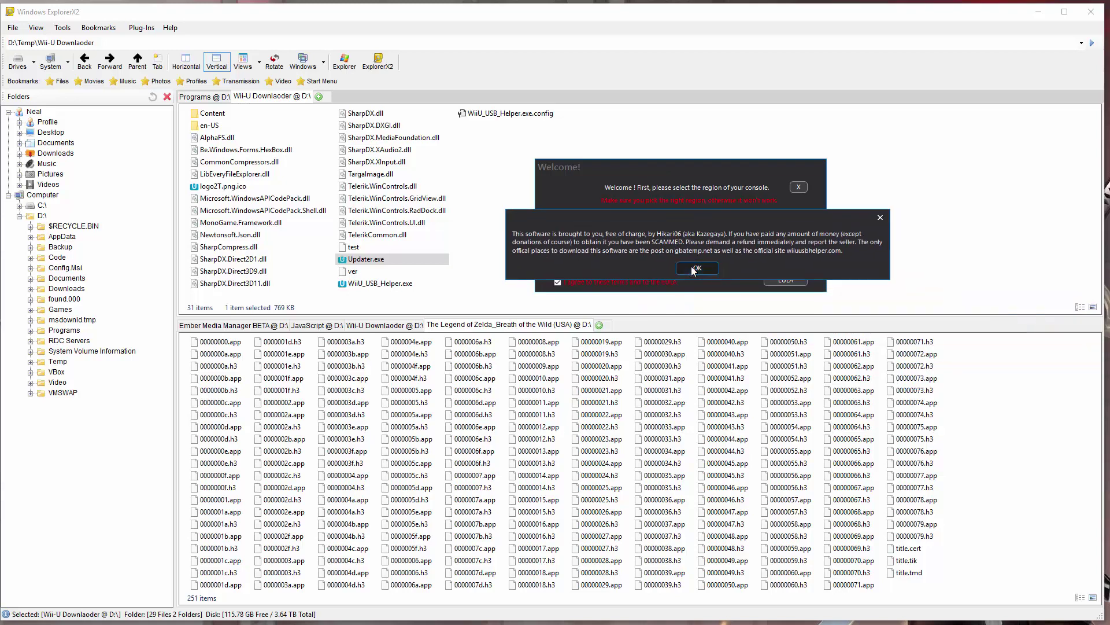
click(698, 269)
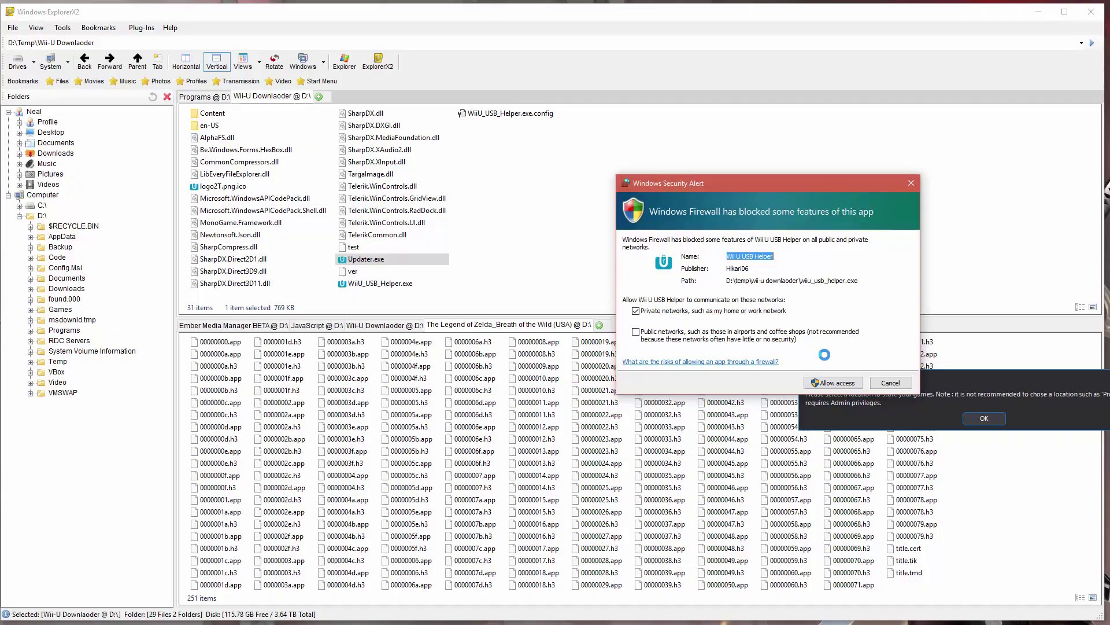
Step: Allow Wii U USB Helper through the firewall on private networks and choose D:\Temp as the game storage folder
click(833, 382)
click(734, 231)
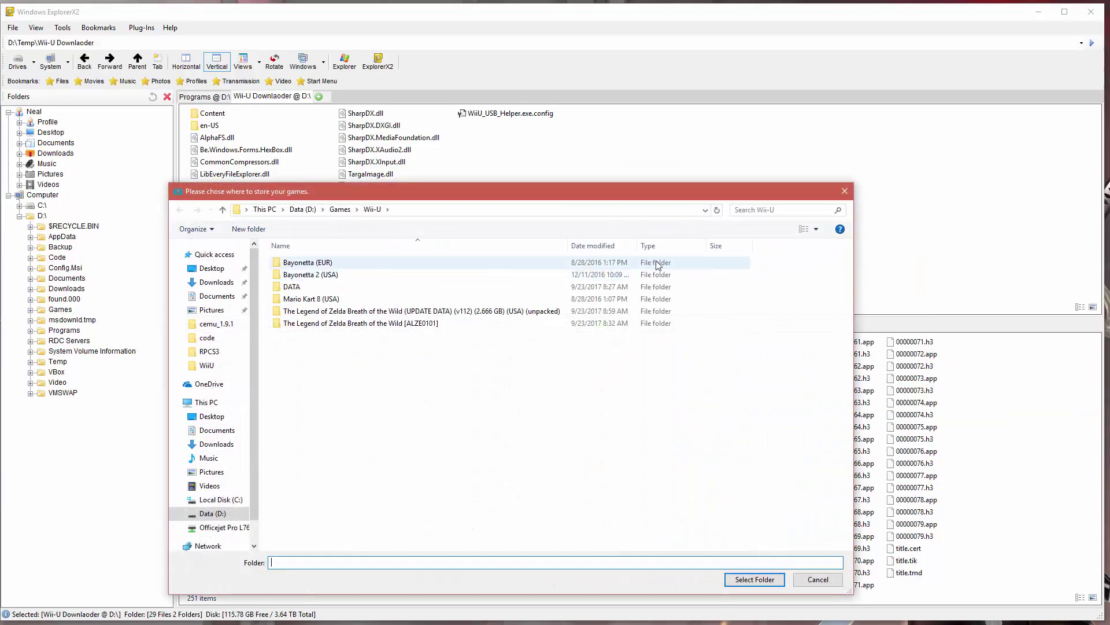
click(217, 515)
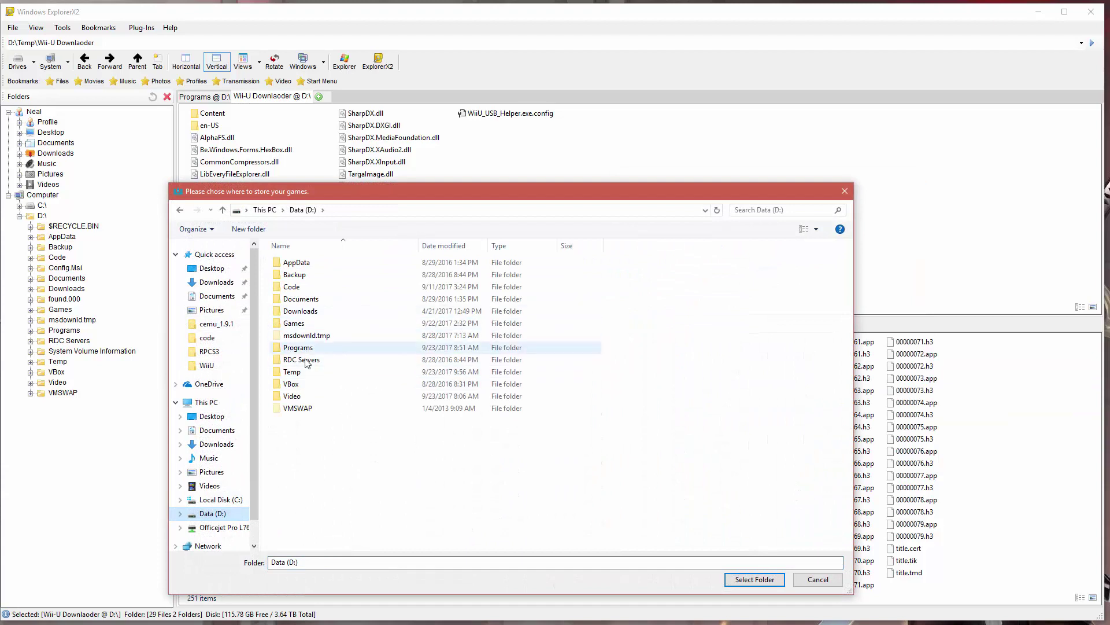
double_click(343, 371)
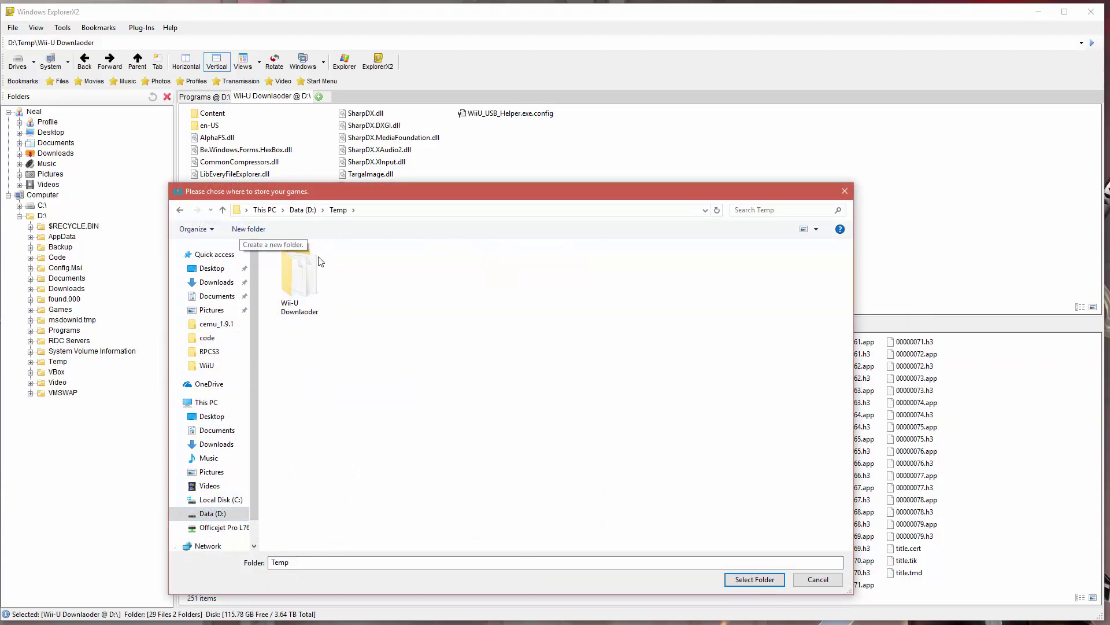
click(752, 579)
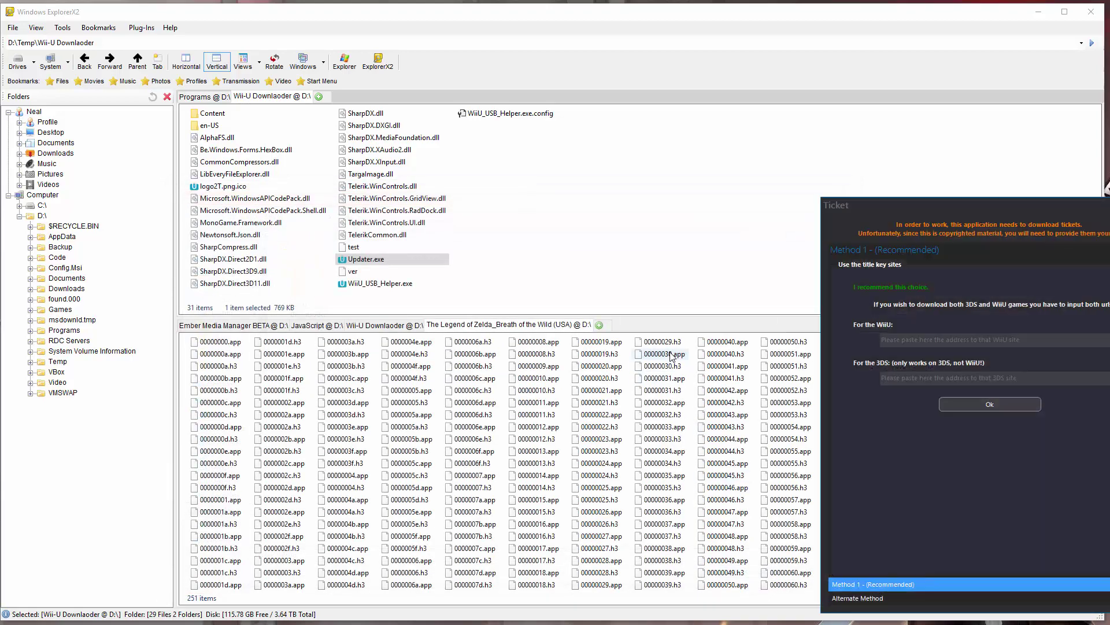
drag(926, 217, 513, 106)
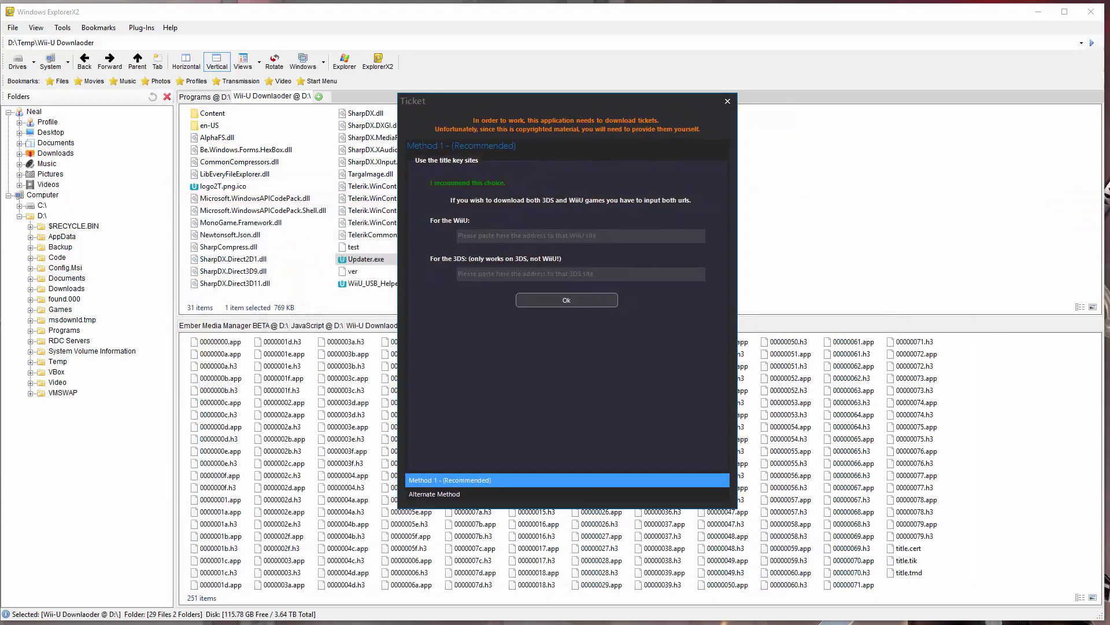
click(637, 234)
text(http://wiiu.titlekeys.gq)
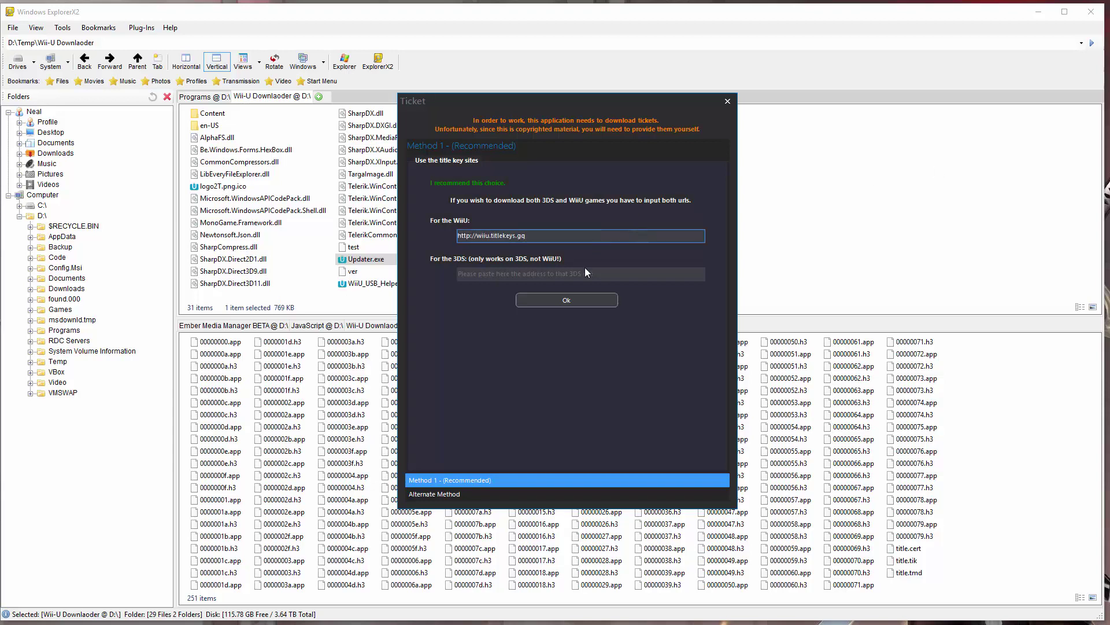
click(577, 298)
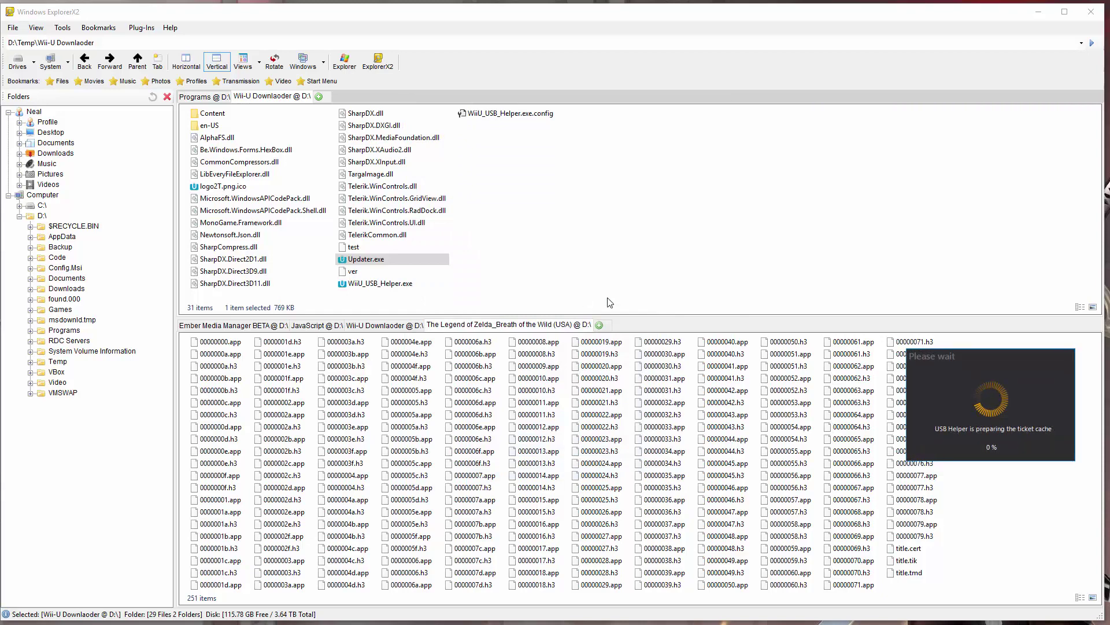
Step: Decline the offer on preventing console updates and enlarge the Wii U USB Helper window to fill the screen
drag(987, 355, 950, 334)
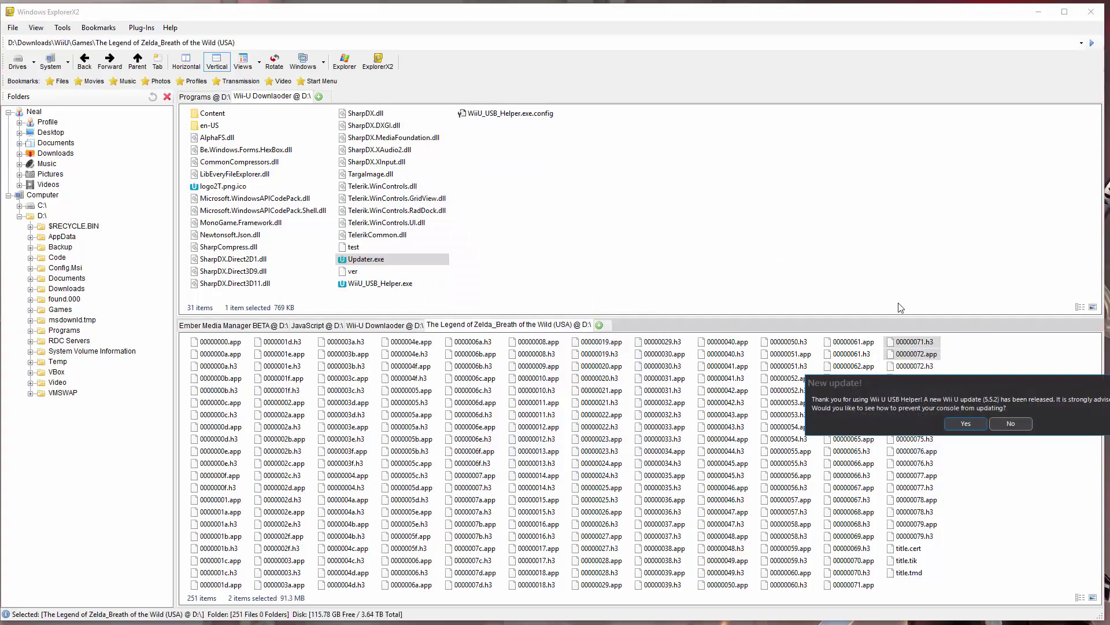
drag(990, 377, 622, 183)
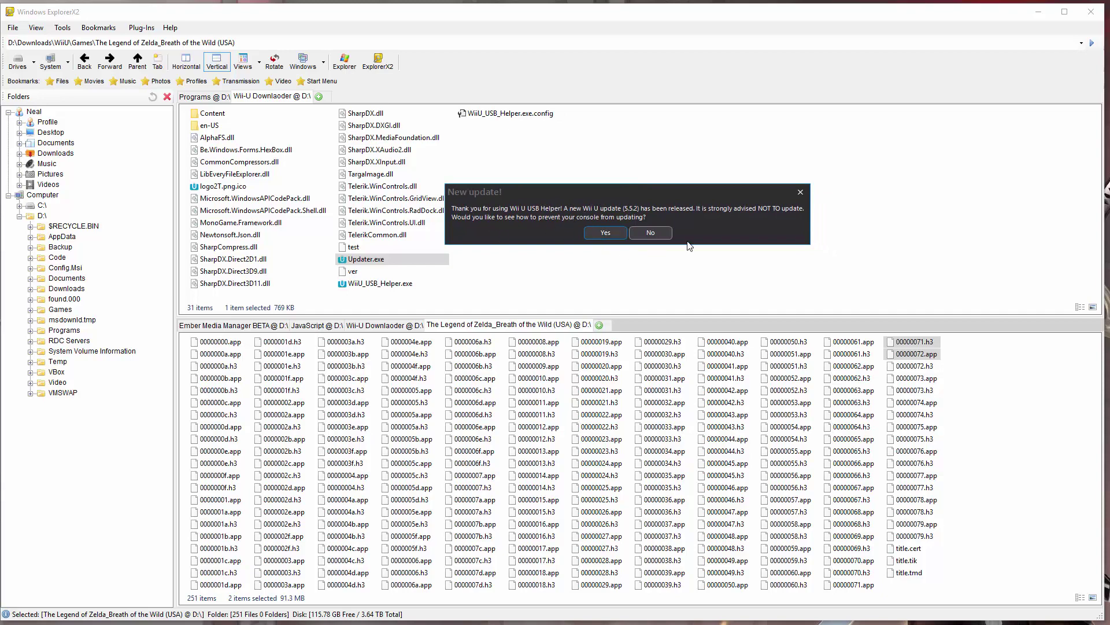
click(651, 233)
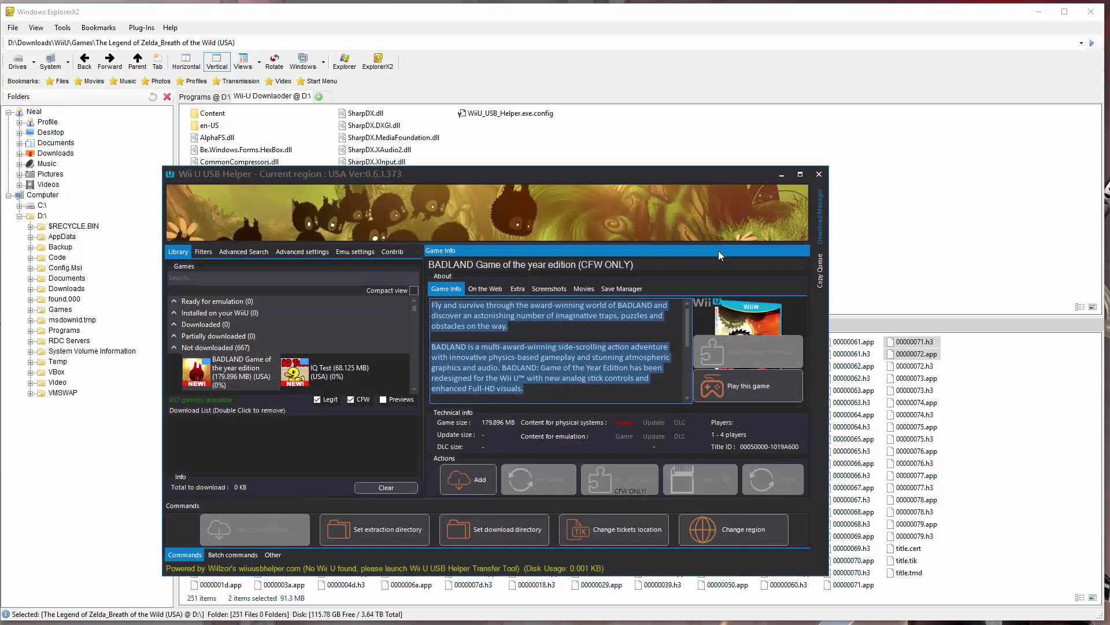
drag(675, 178, 513, 21)
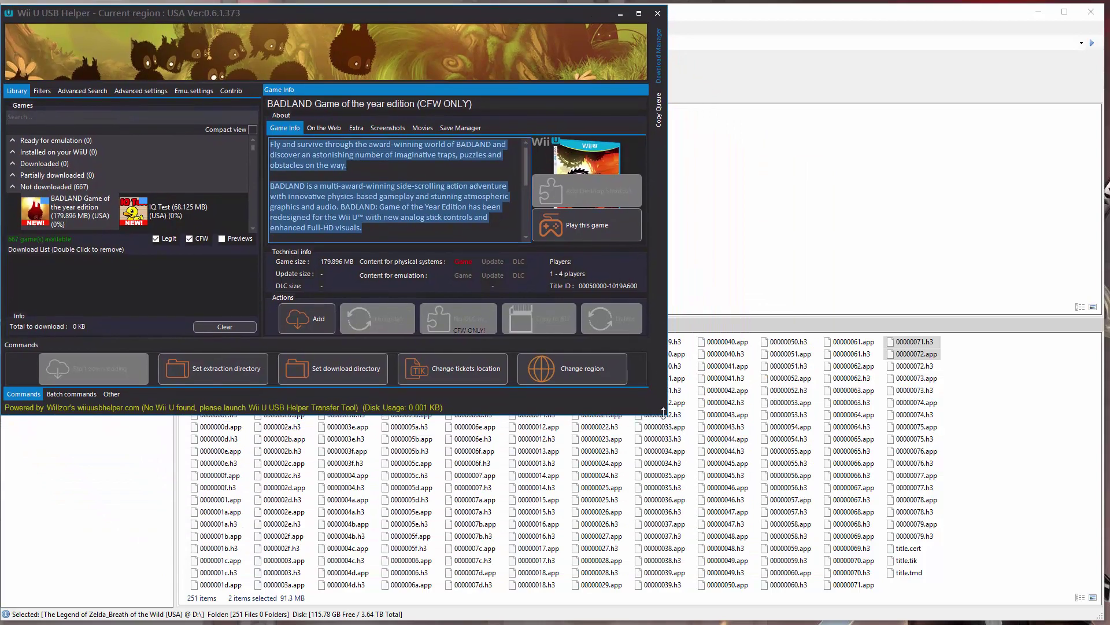
drag(667, 413, 1103, 621)
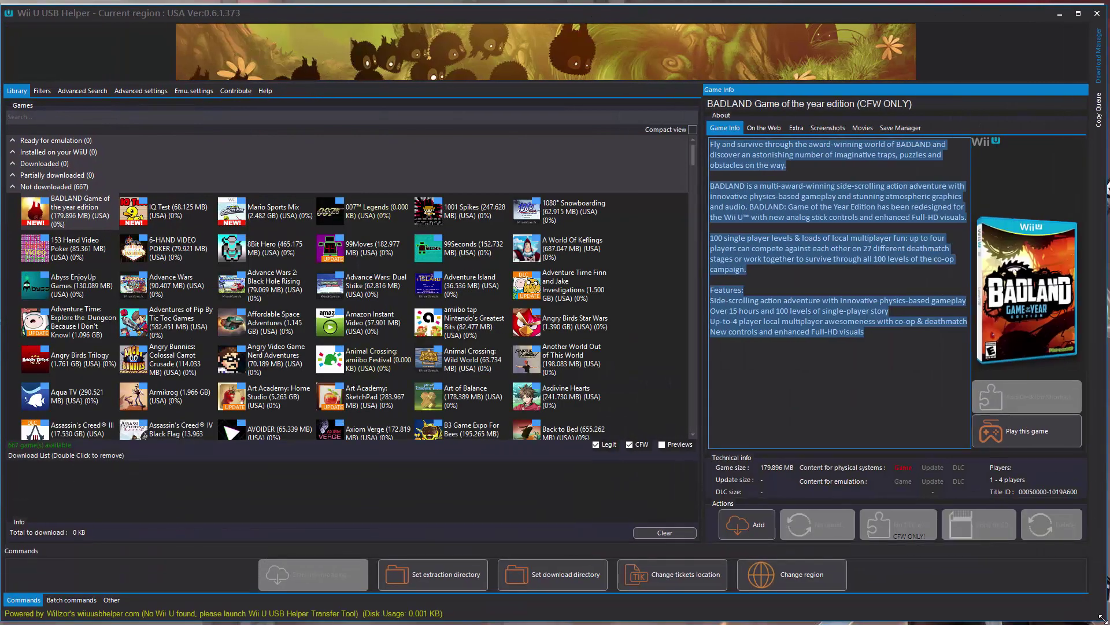
Step: Search the game library for "zelda" and add The Legend of Zelda Breath of the Wild to the download list
click(110, 117)
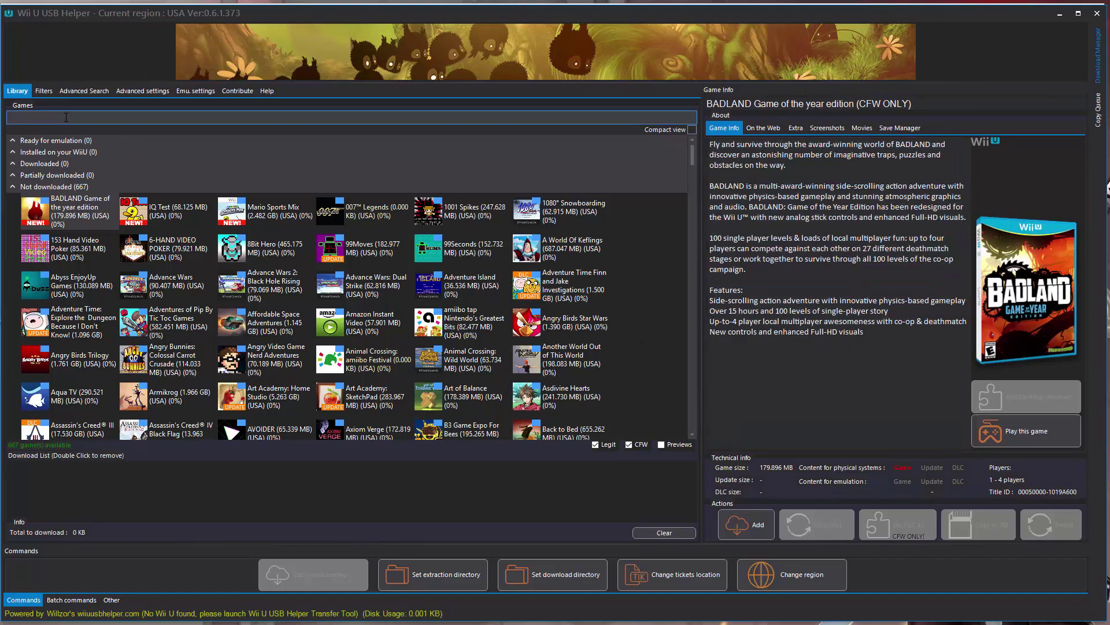
text(zelda)
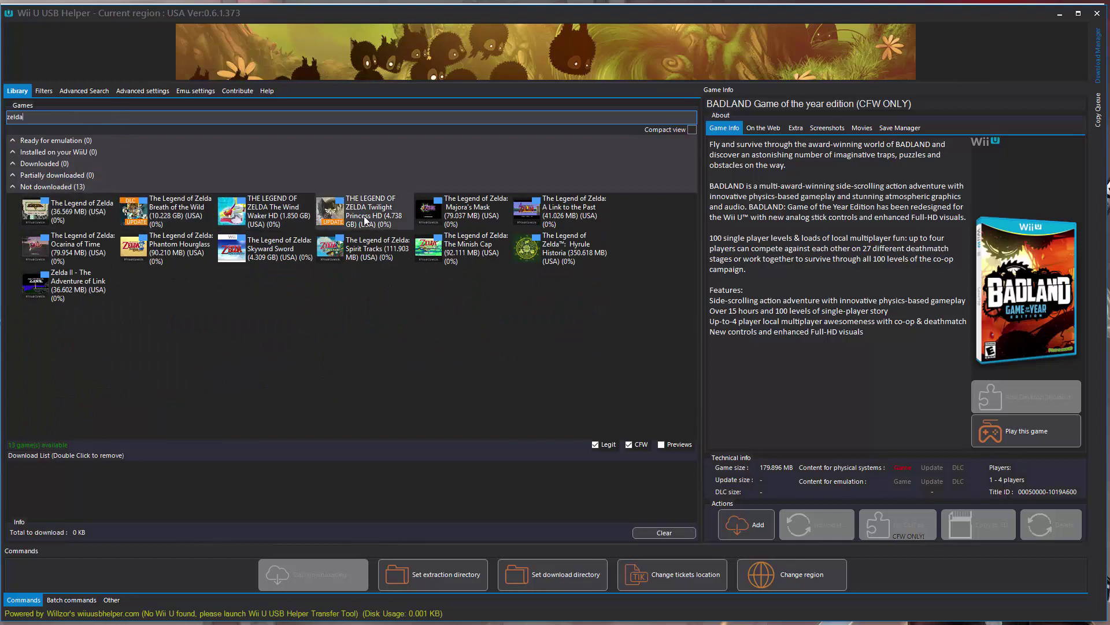
right_click(187, 200)
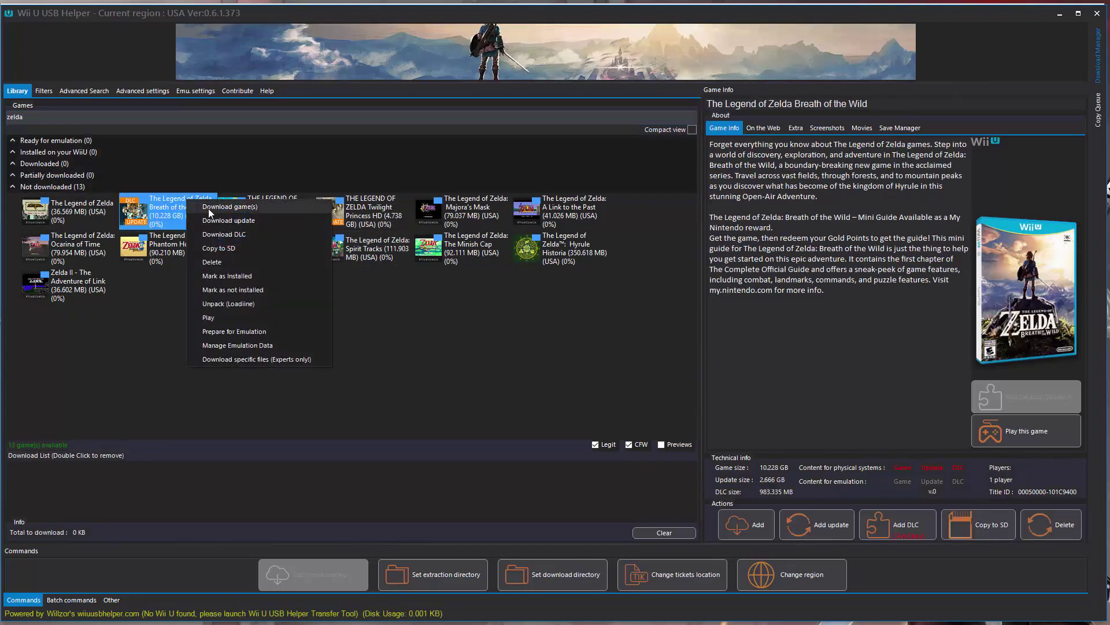
click(214, 208)
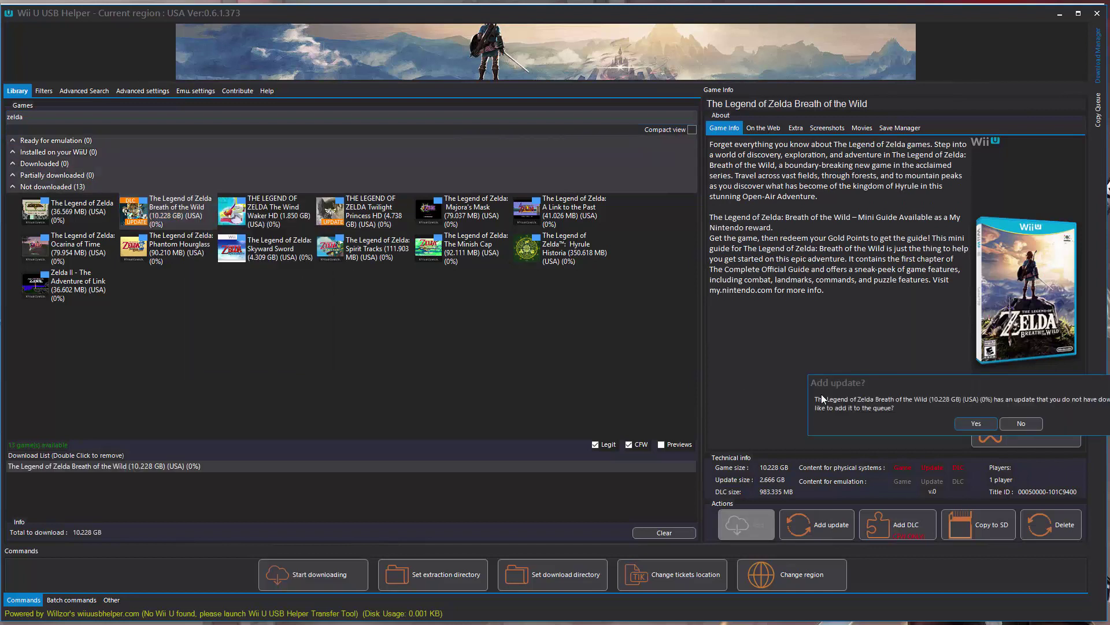
Step: Add the Breath of the Wild update and DLC to the download queue as well
drag(806, 374, 406, 248)
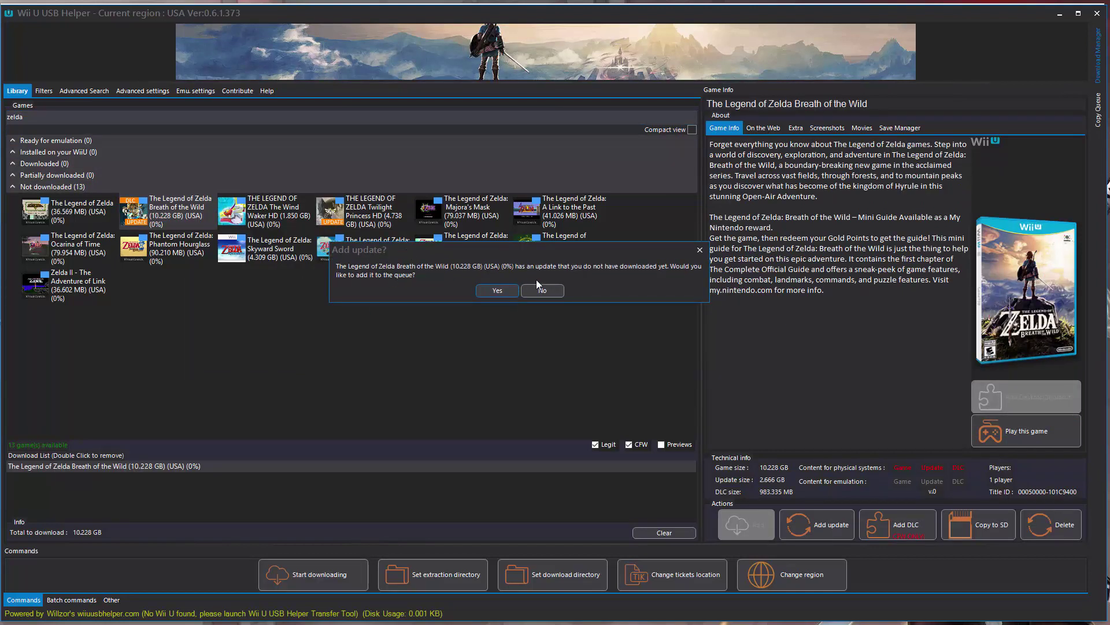
click(497, 290)
drag(891, 387, 353, 273)
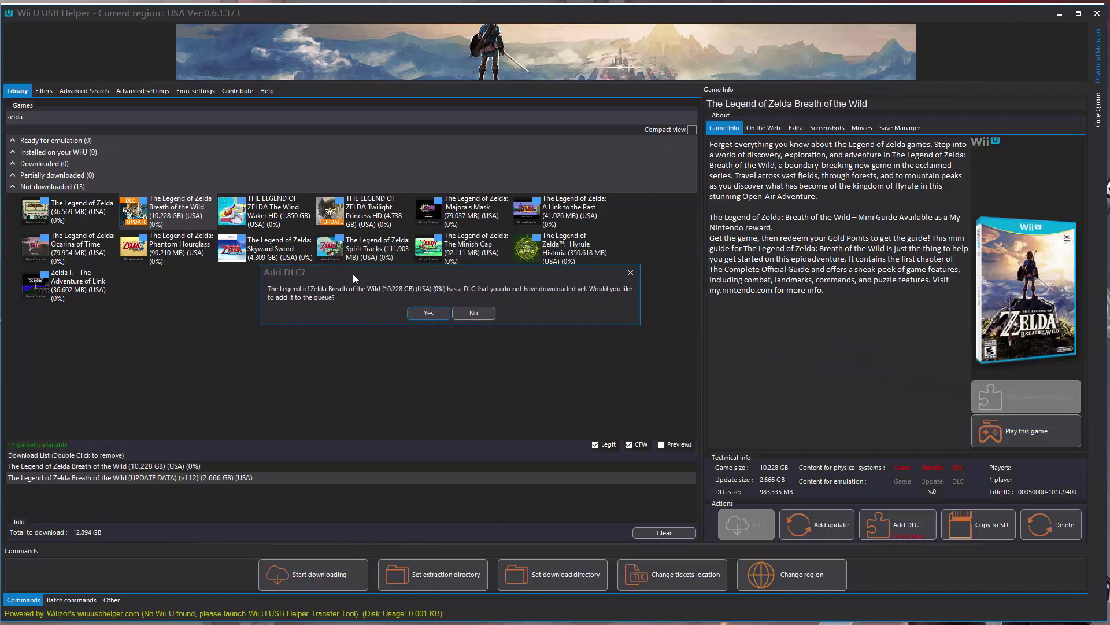
click(419, 311)
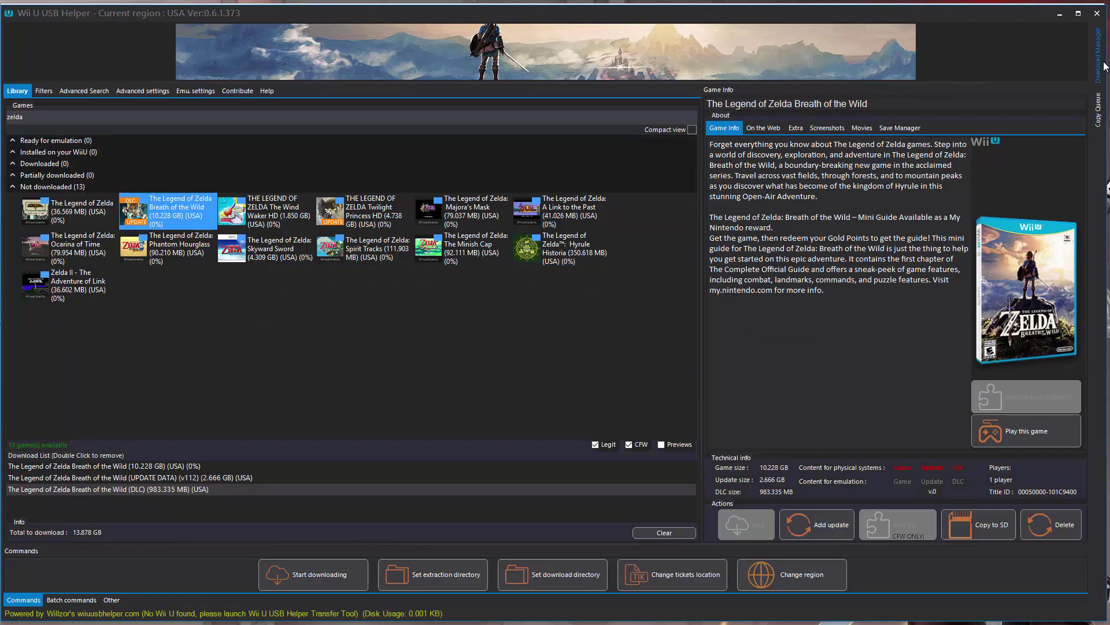
Step: Start downloading the queued Breath of the Wild items, and abort the download while the first game's content is being fetched
mouse_move(1104, 66)
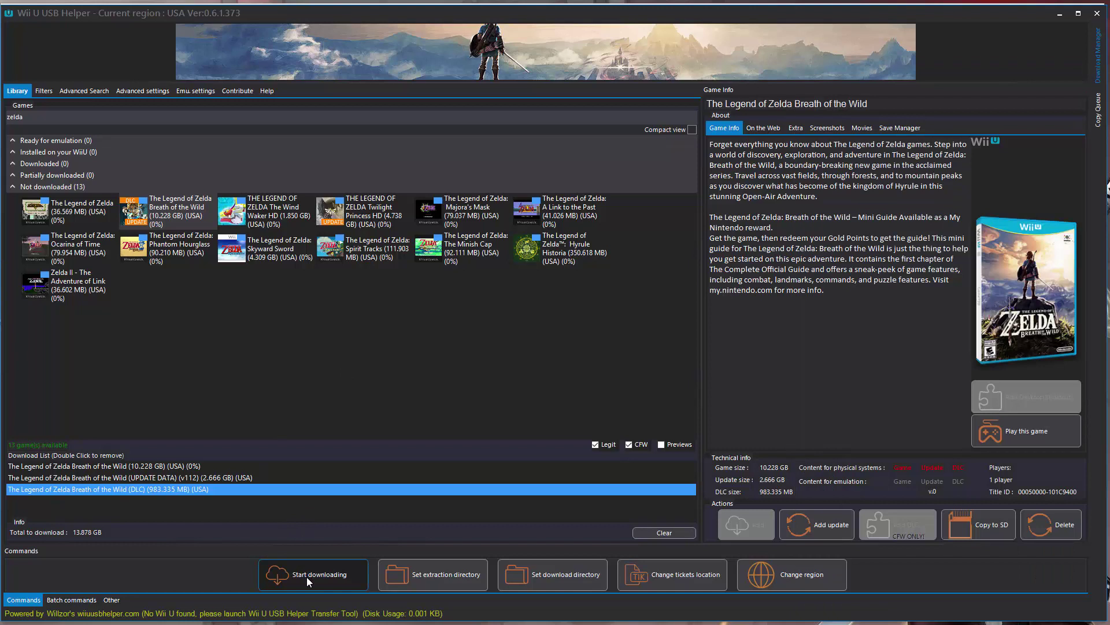
click(307, 581)
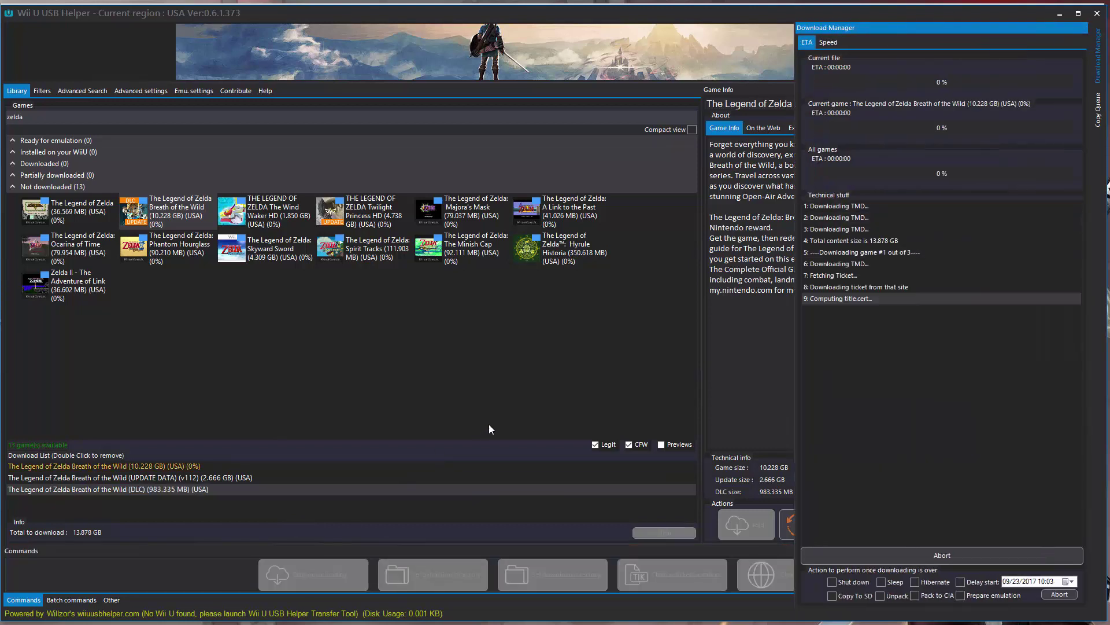
click(957, 555)
click(836, 416)
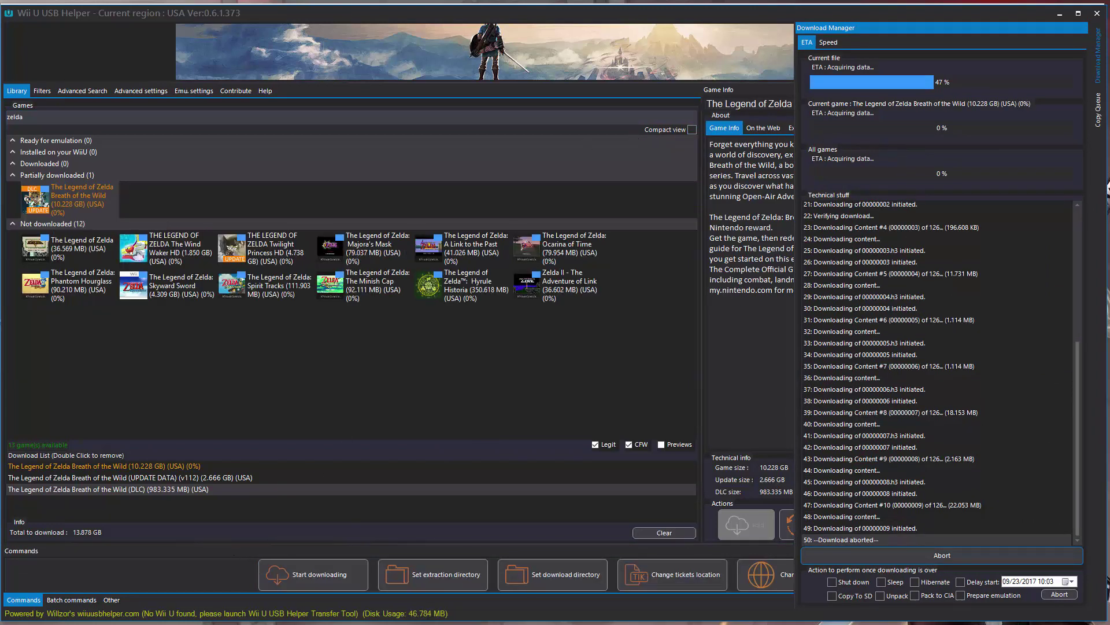
Step: Switch to Windows ExplorerX2, look into the Content folder of Wii-U Downlaoder, and go up to the D:\Temp folder
key(alt+Tab)
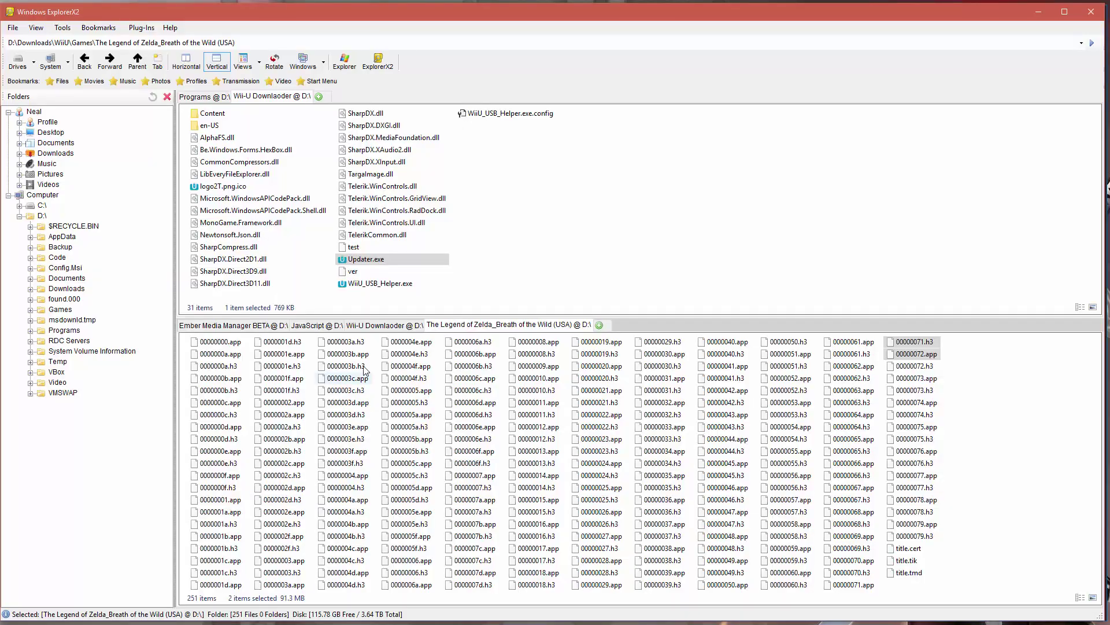
click(492, 184)
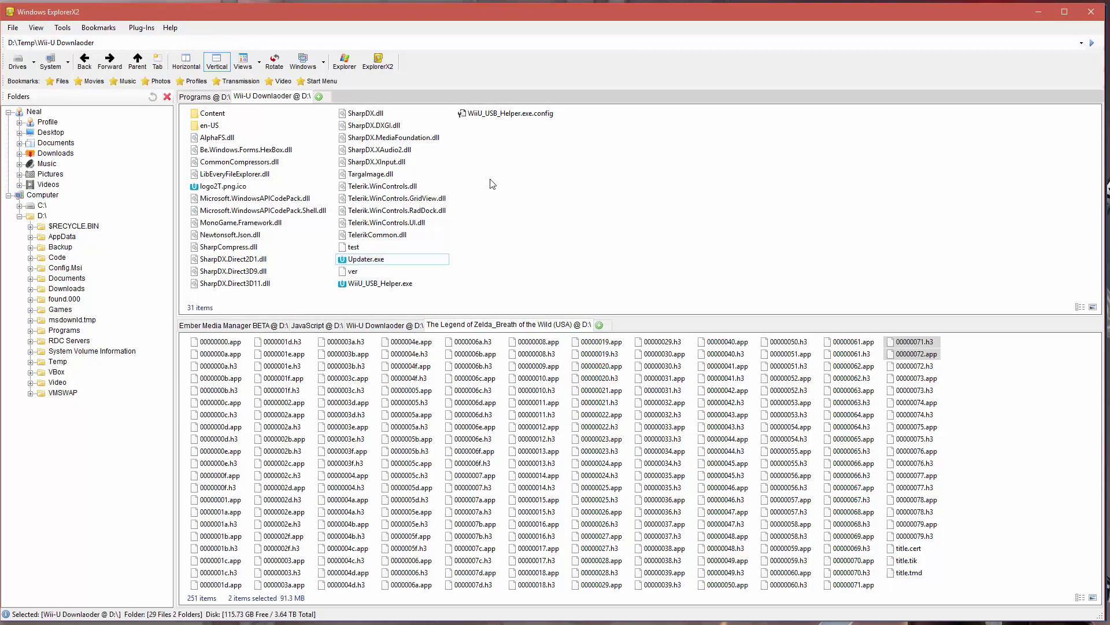
double_click(213, 114)
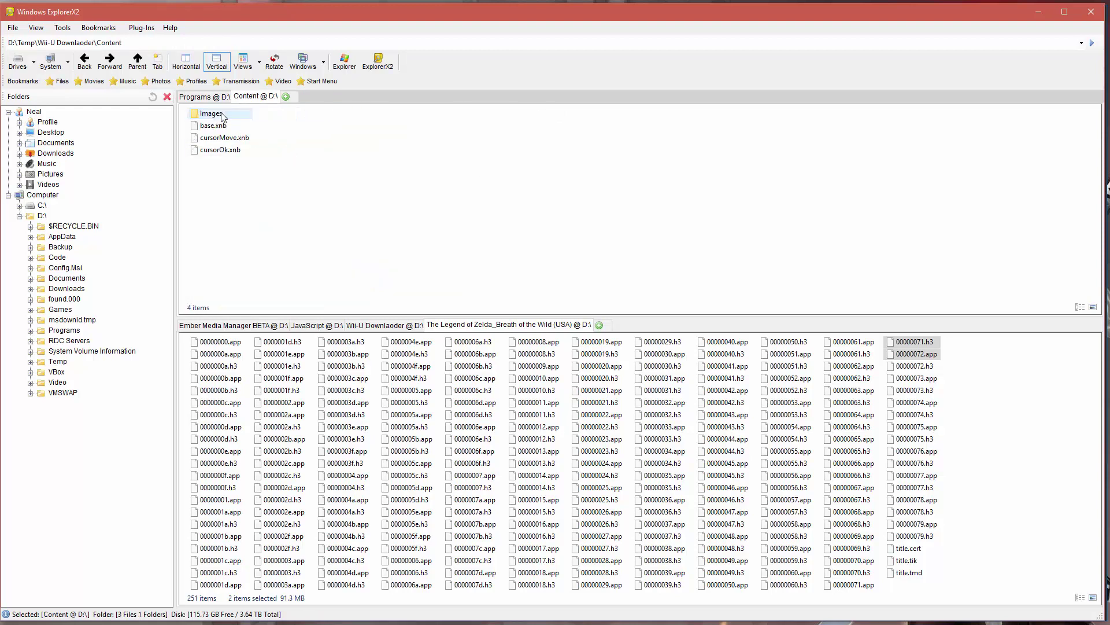
click(138, 64)
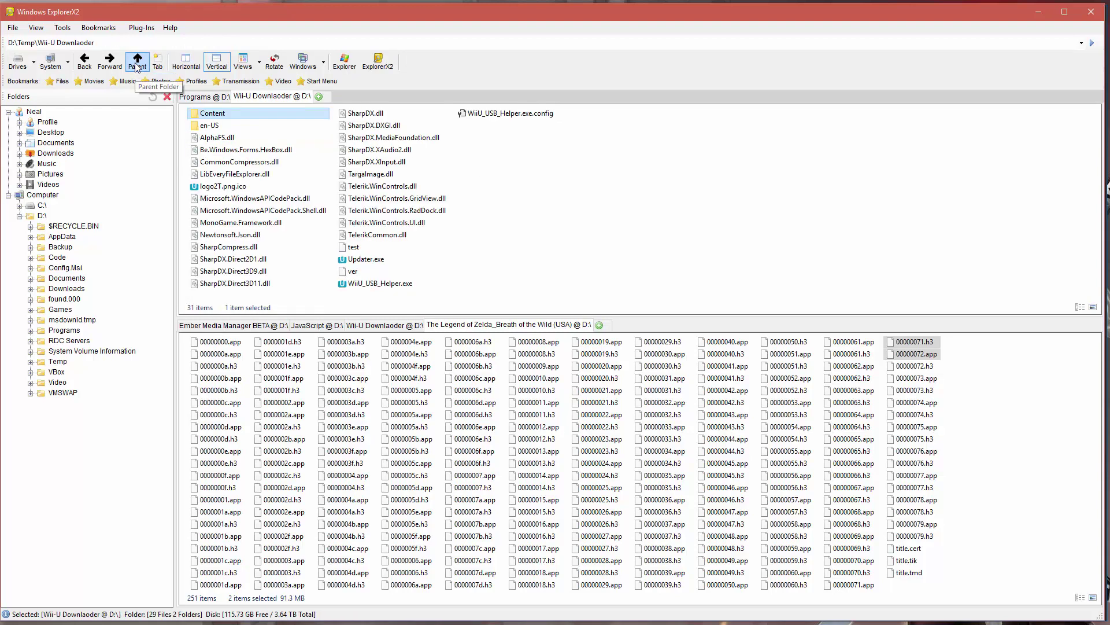
click(138, 63)
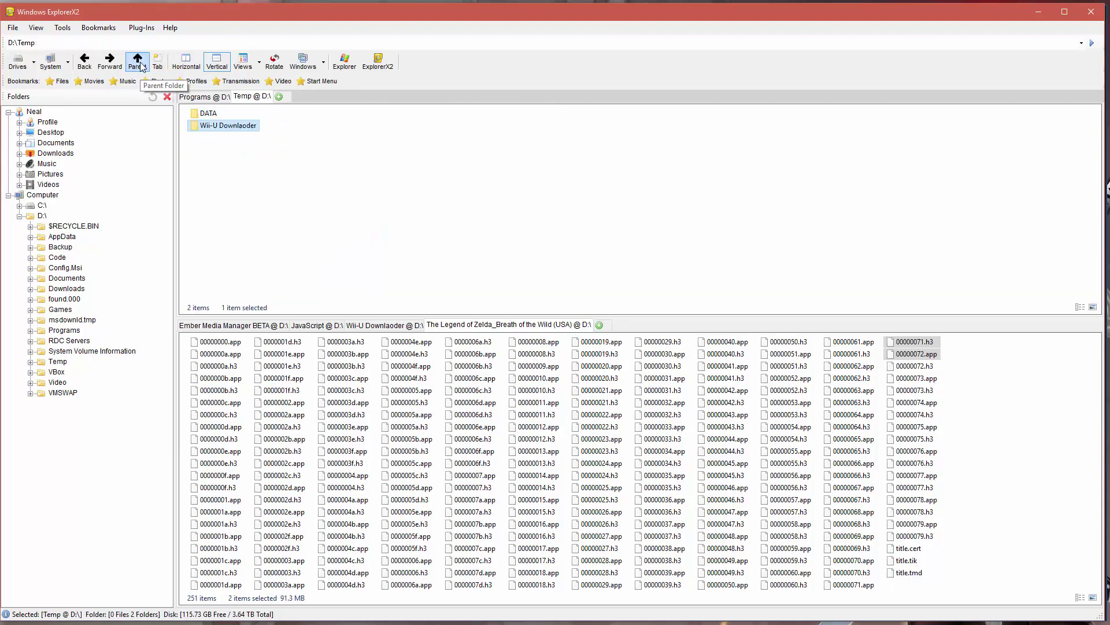
click(208, 113)
double_click(208, 114)
click(208, 126)
double_click(209, 127)
double_click(212, 113)
click(320, 115)
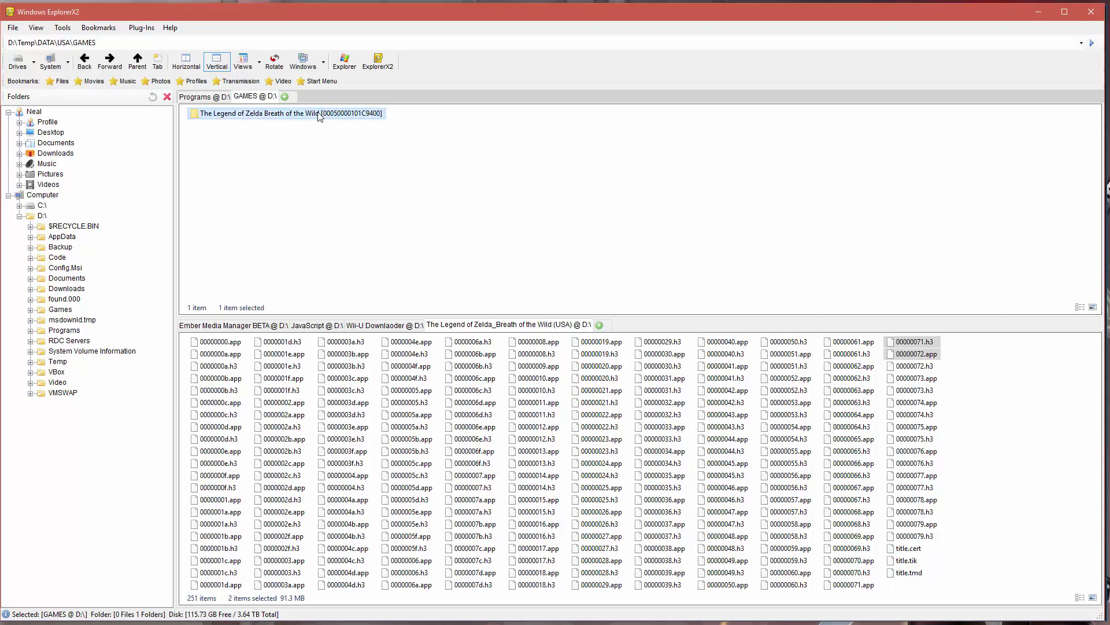
click(574, 173)
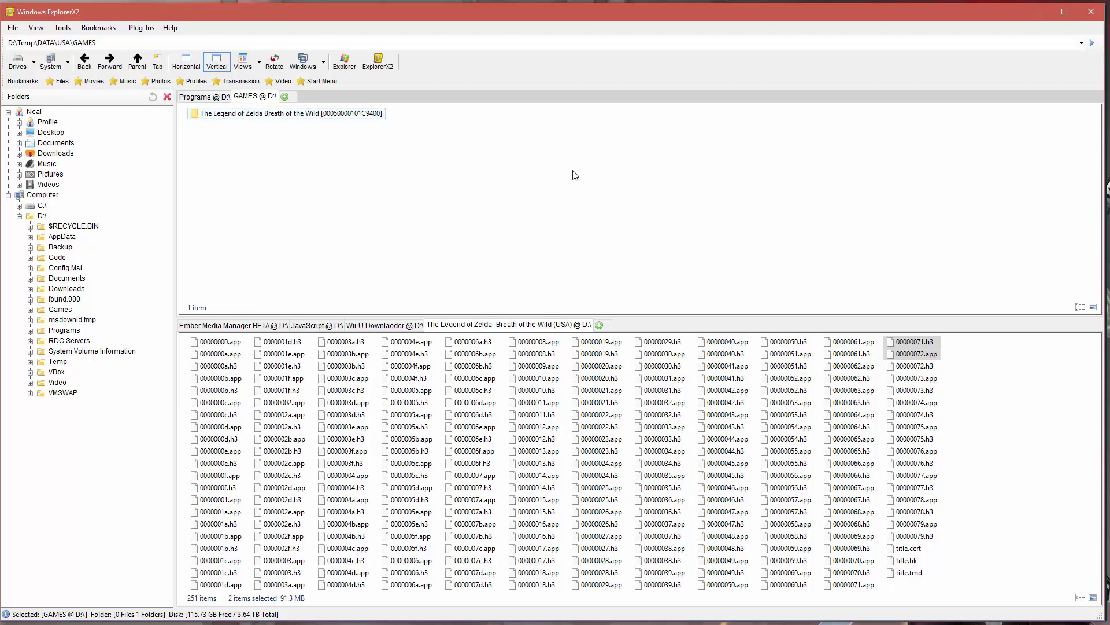
click(361, 118)
double_click(362, 117)
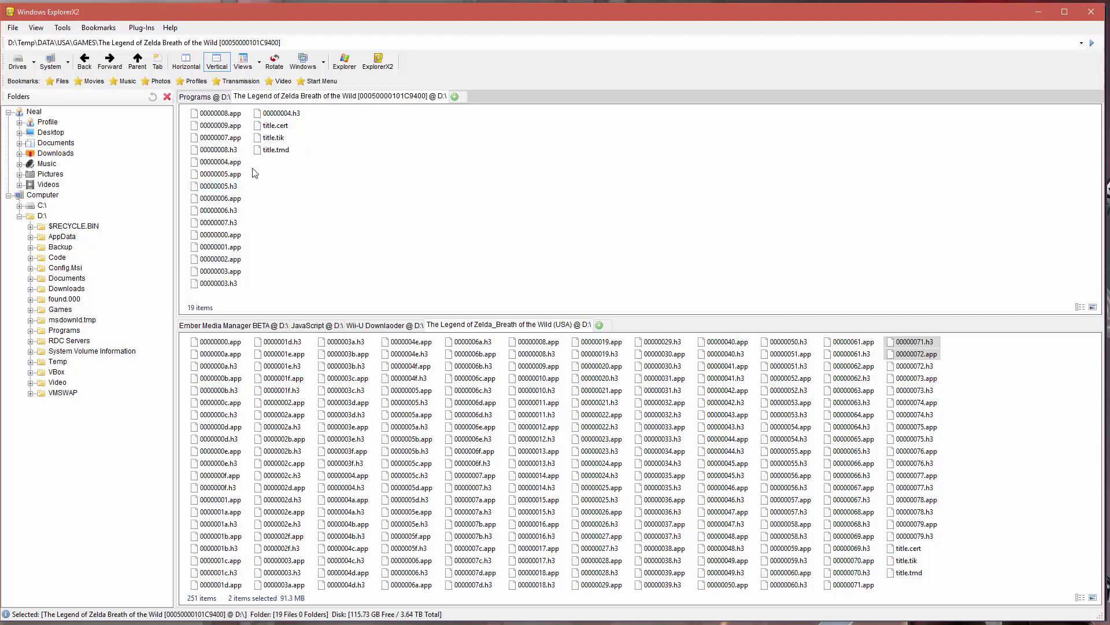
Step: Permanently delete all the partially downloaded files in the Breath of the Wild download folder
click(222, 163)
key(ctrl+a)
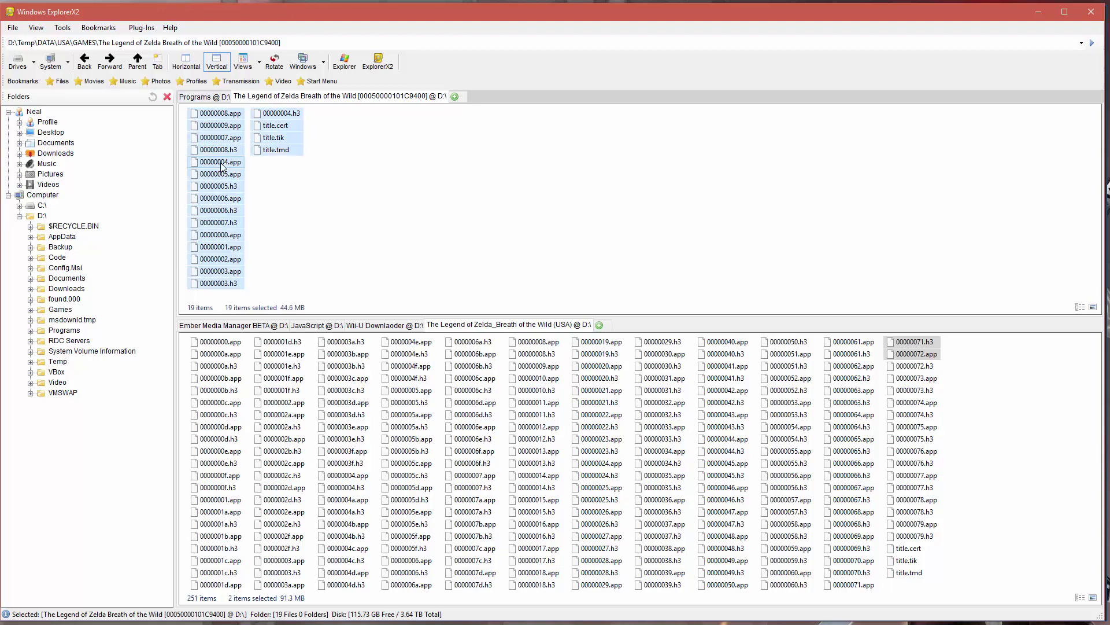
key(shift+Delete)
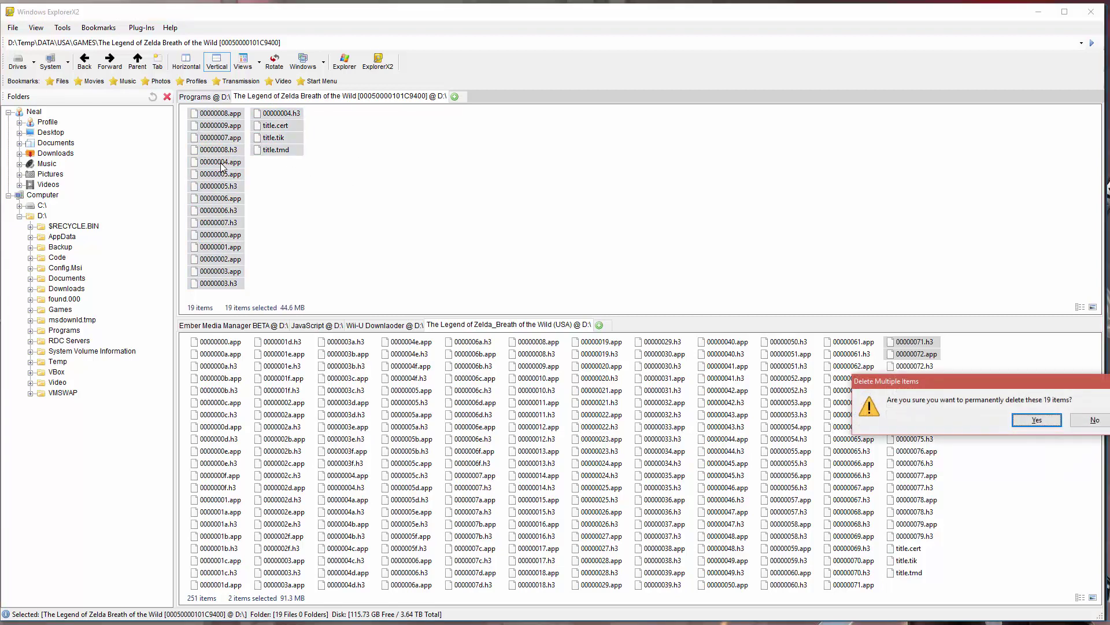
key(Return)
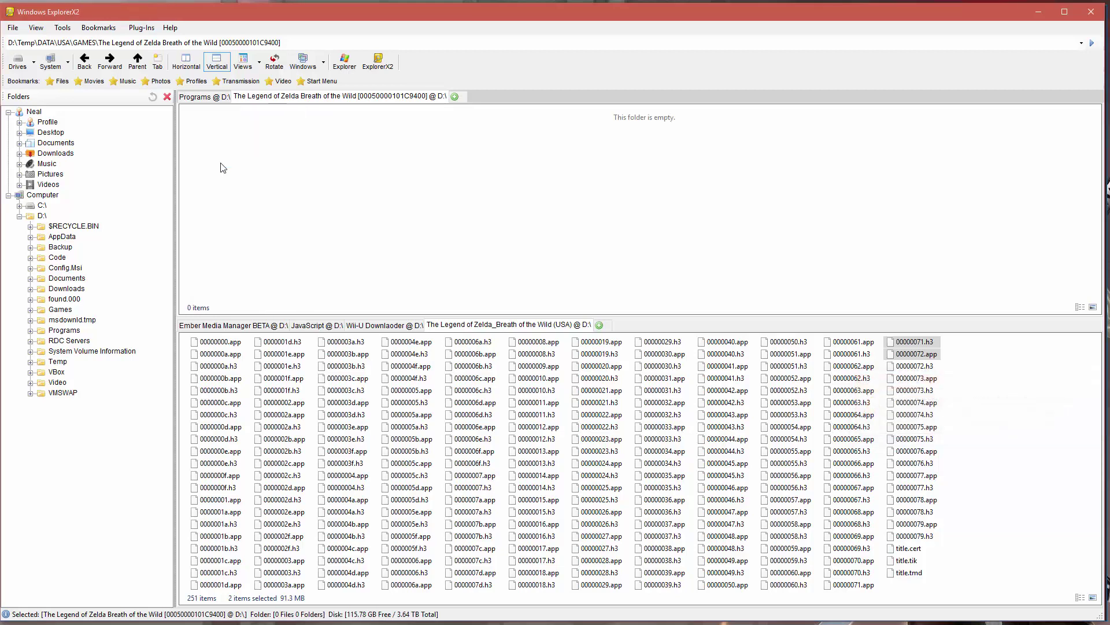
Step: Copy all files from D:\Downloads\WiiU\Games\The Legend of Zelda_Breath of the Wild (USA) into the emptied Breath of the Wild download folder
click(222, 380)
key(ctrl+a)
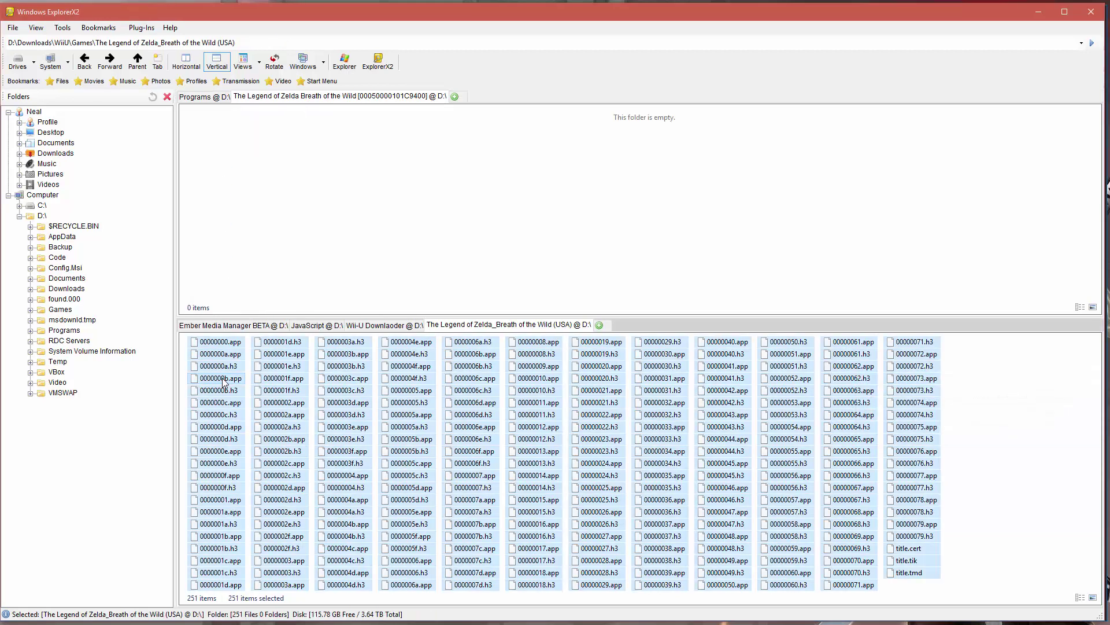
drag(223, 379, 238, 172)
click(272, 203)
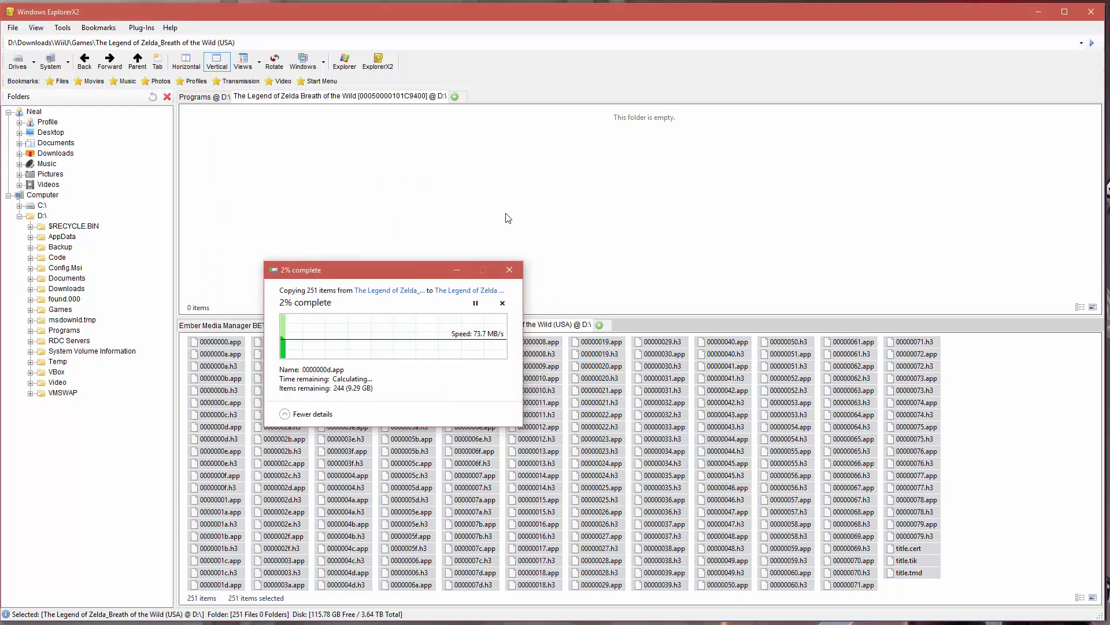
Step: Switch to Wii U USB Helper and unpack Breath of the Wild in Loadiine format into D:\Temp
key(alt+Tab)
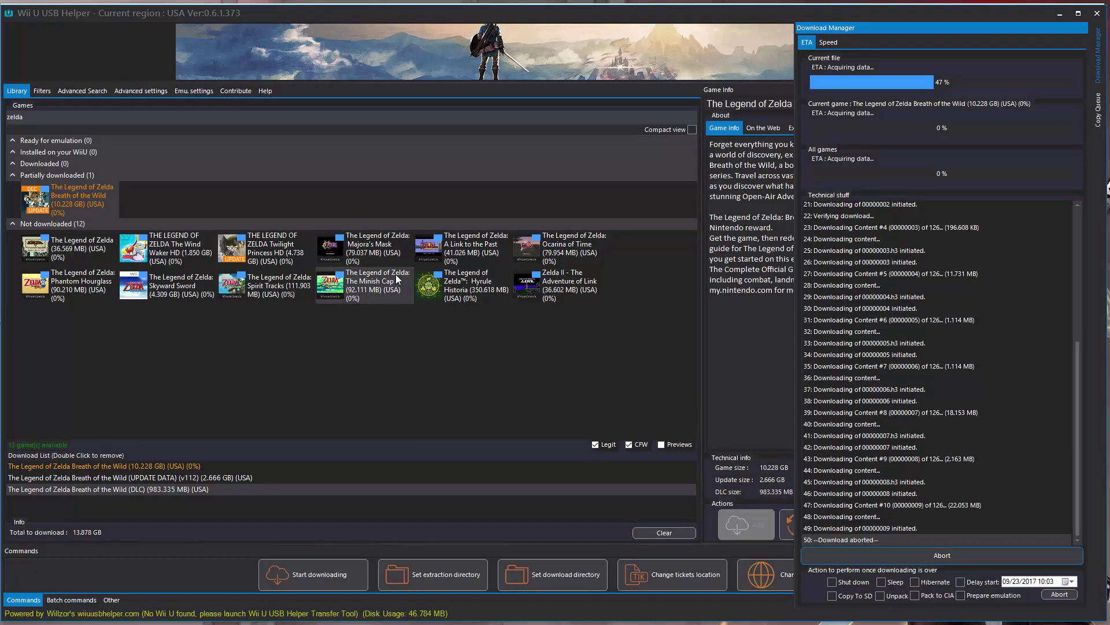
click(83, 200)
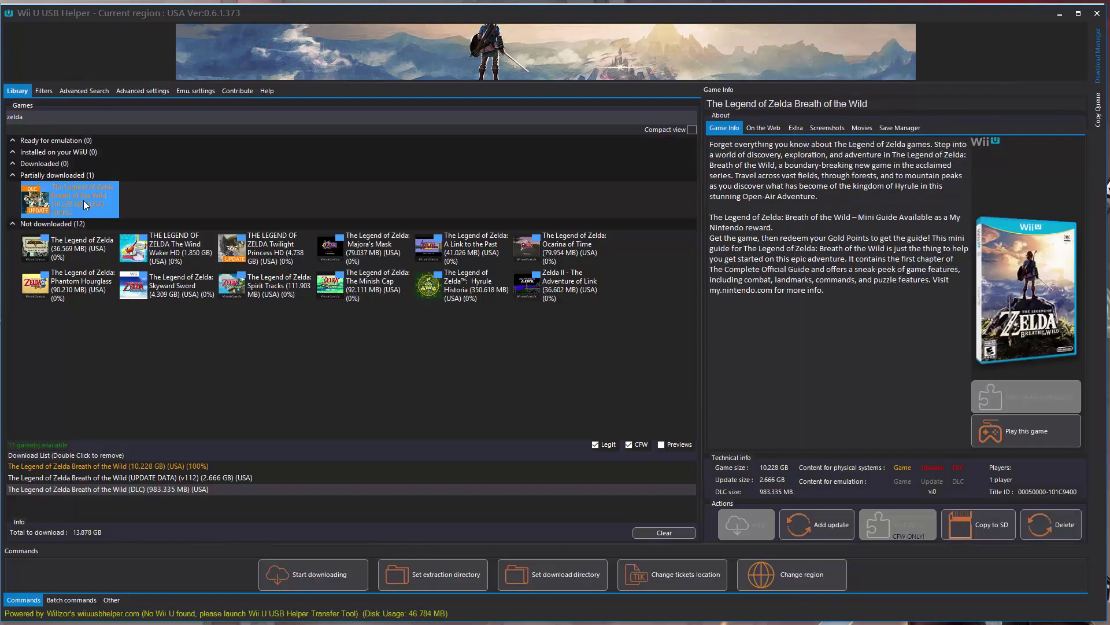
right_click(83, 200)
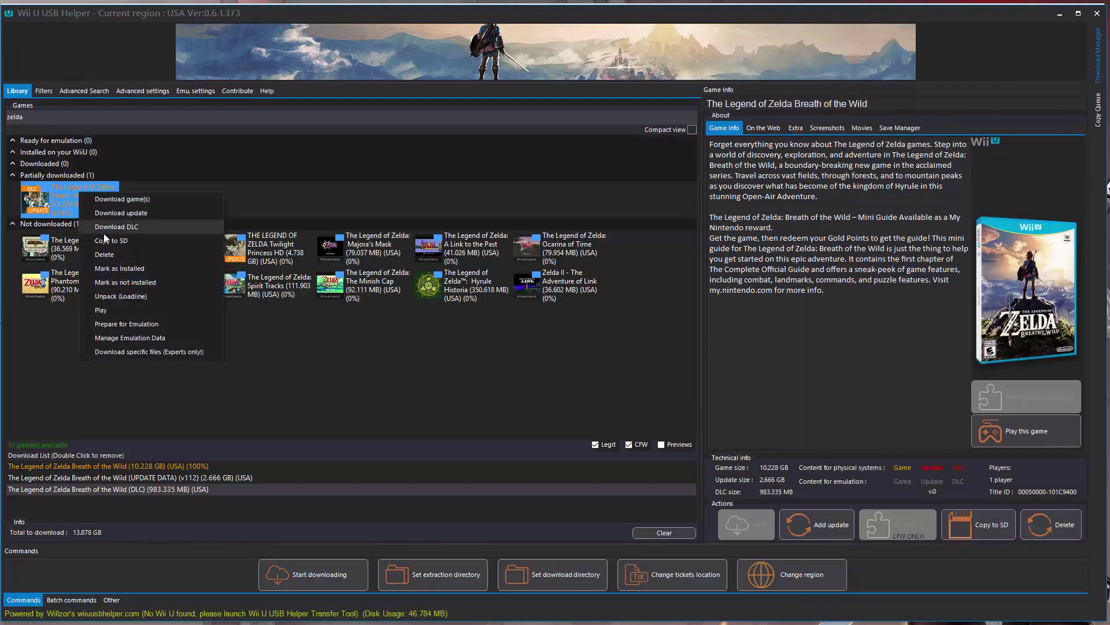
click(125, 294)
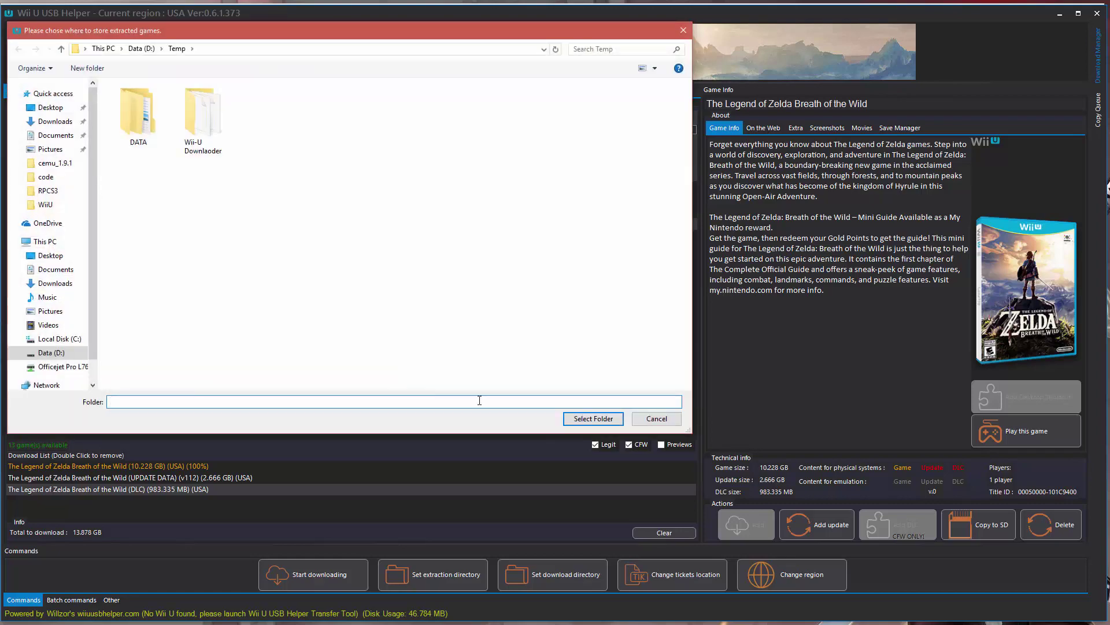
click(572, 421)
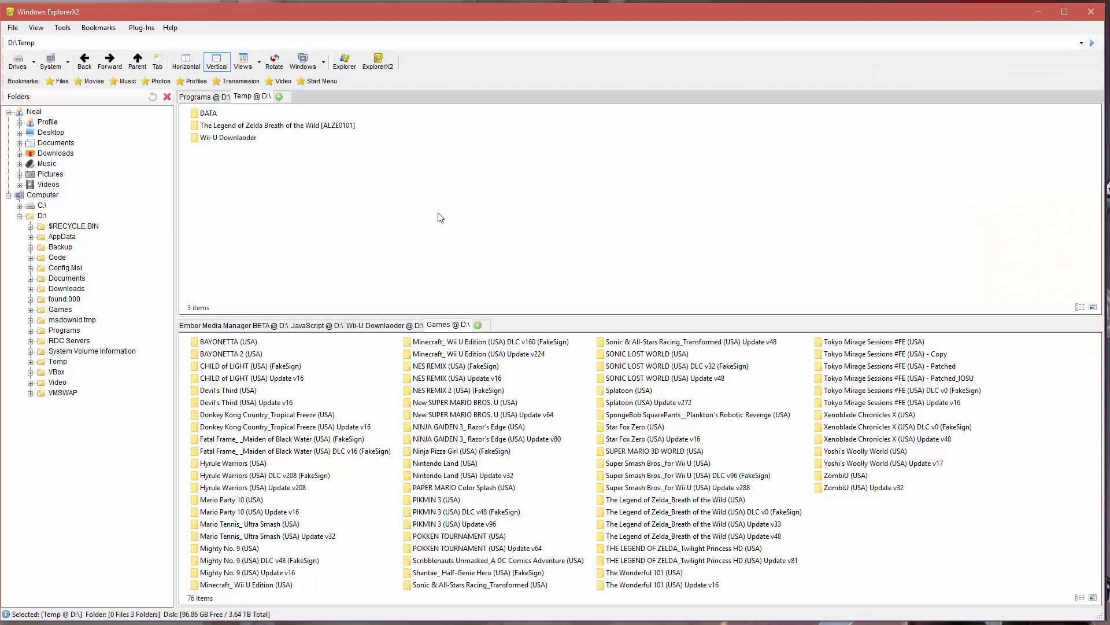
Step: Launch Cemu from the D:\Programs\cemu_1.9.1 folder
click(202, 96)
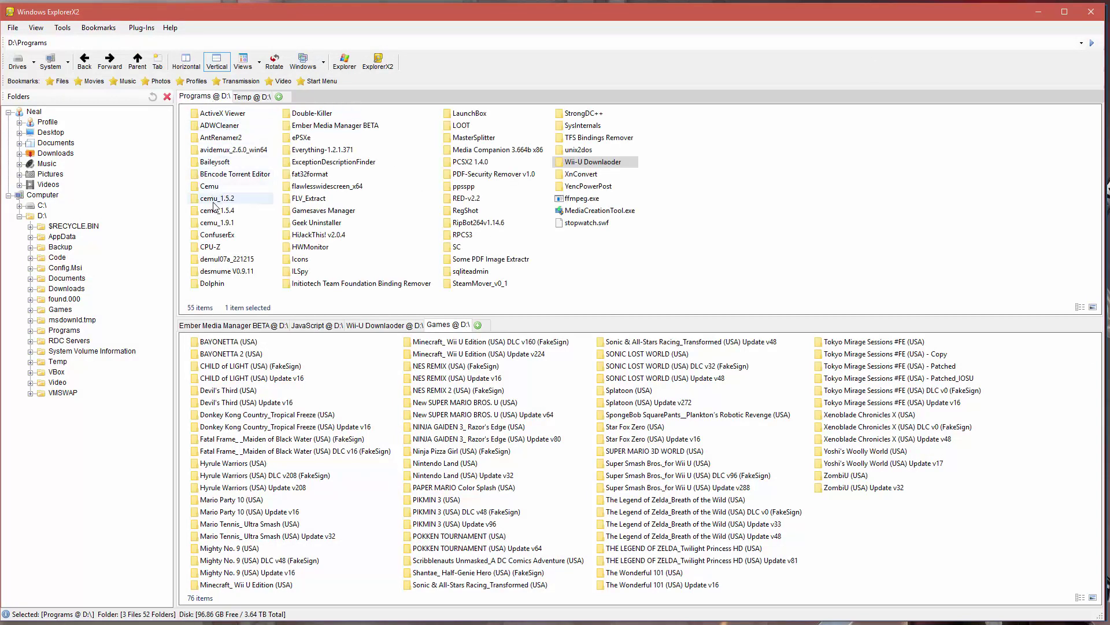
double_click(217, 222)
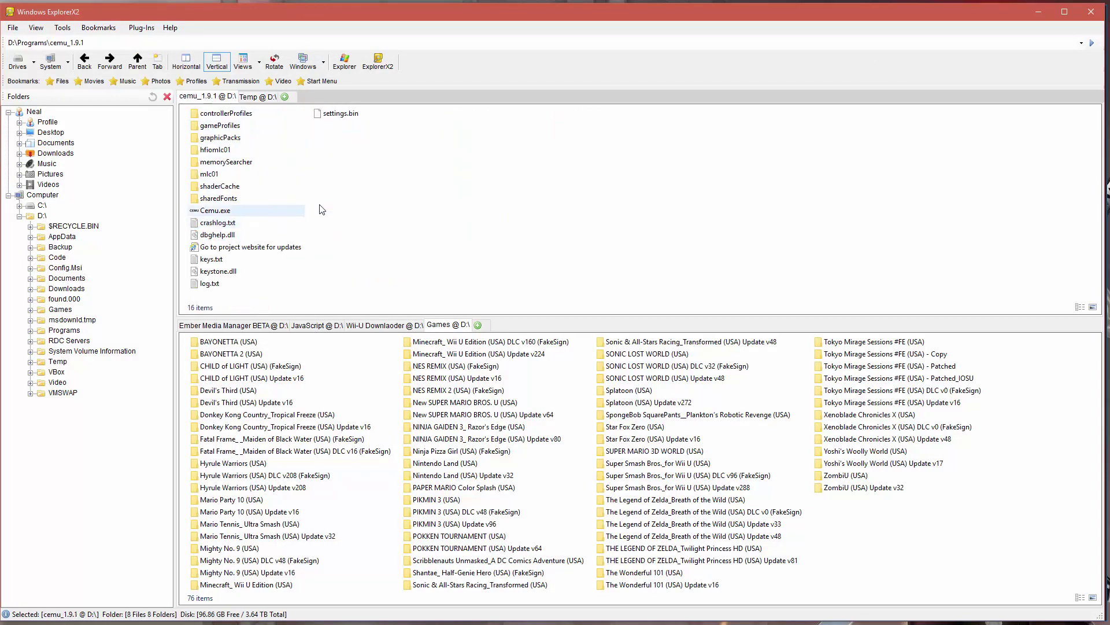
double_click(282, 212)
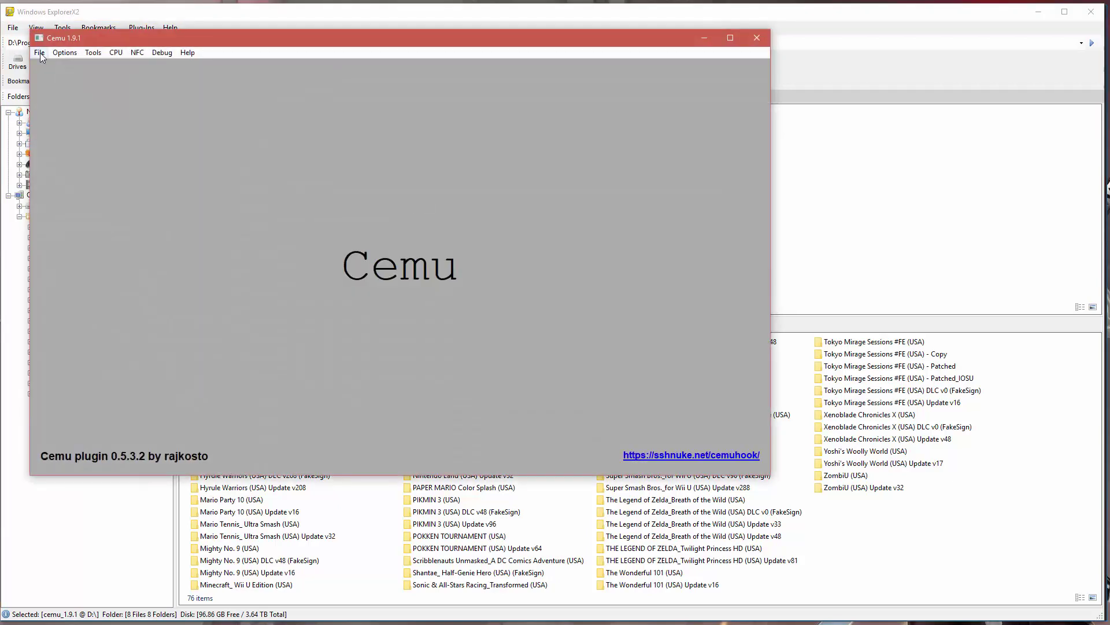
Step: Test the unpacked game by loading U-King.rpx from the code folder of D:\Temp\The Legend of Zelda Breath of the Wild [ALZE0101], and close Cemu
click(40, 52)
click(52, 66)
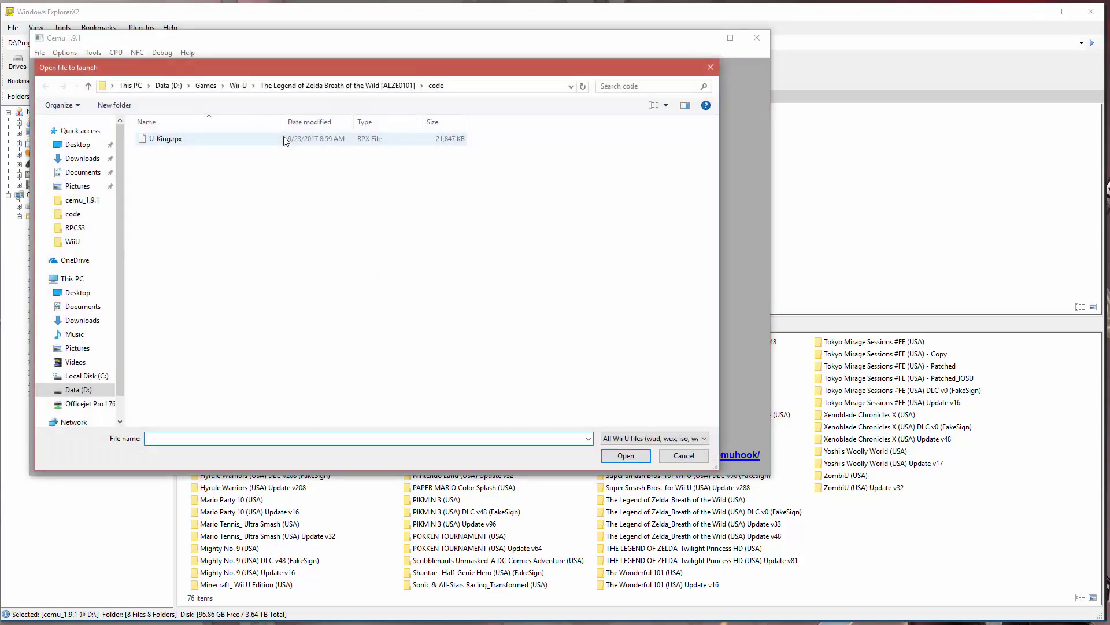
click(167, 85)
double_click(162, 248)
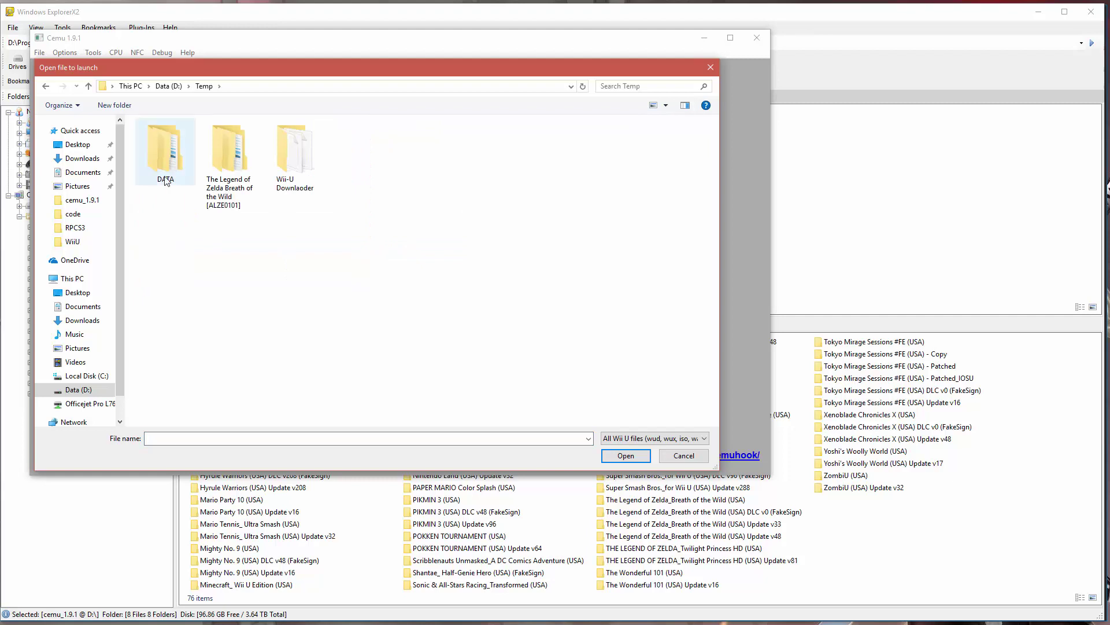
double_click(230, 158)
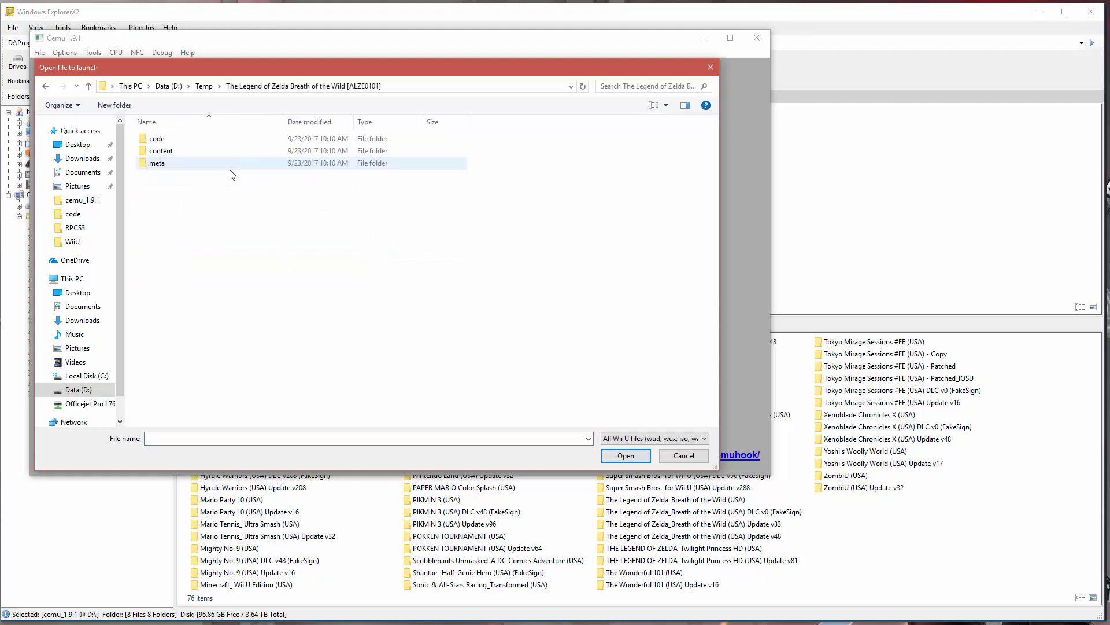
double_click(191, 145)
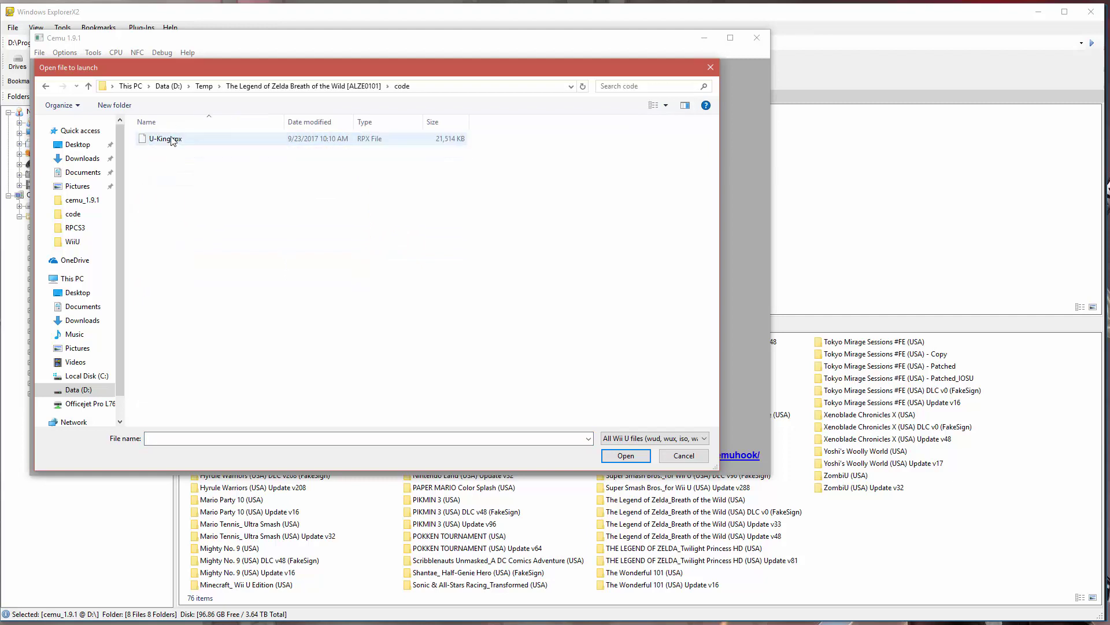
double_click(169, 139)
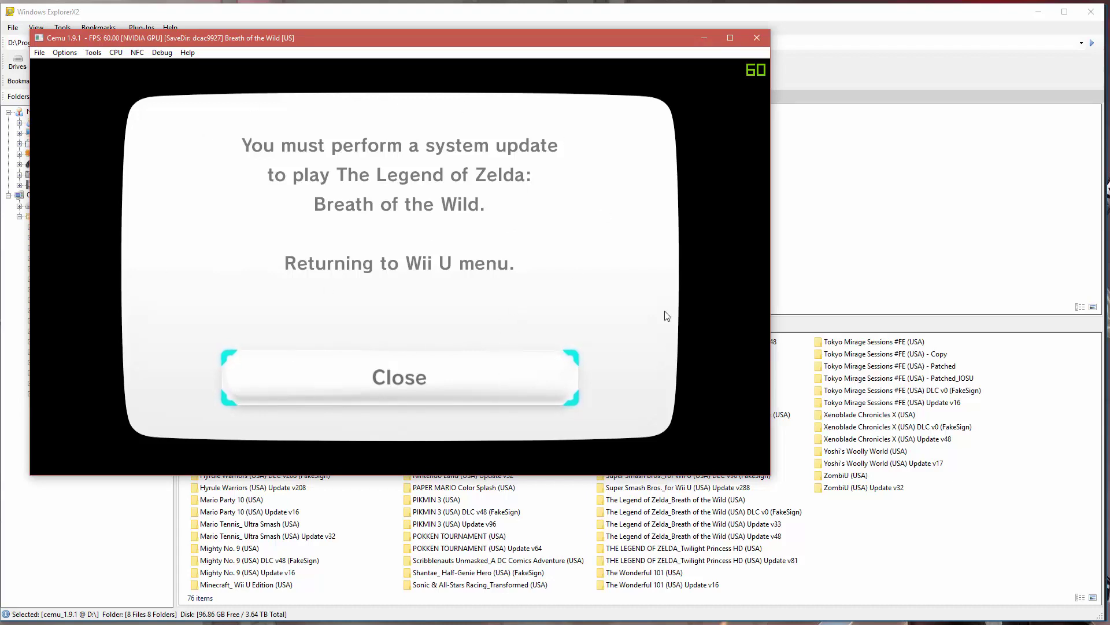
click(757, 39)
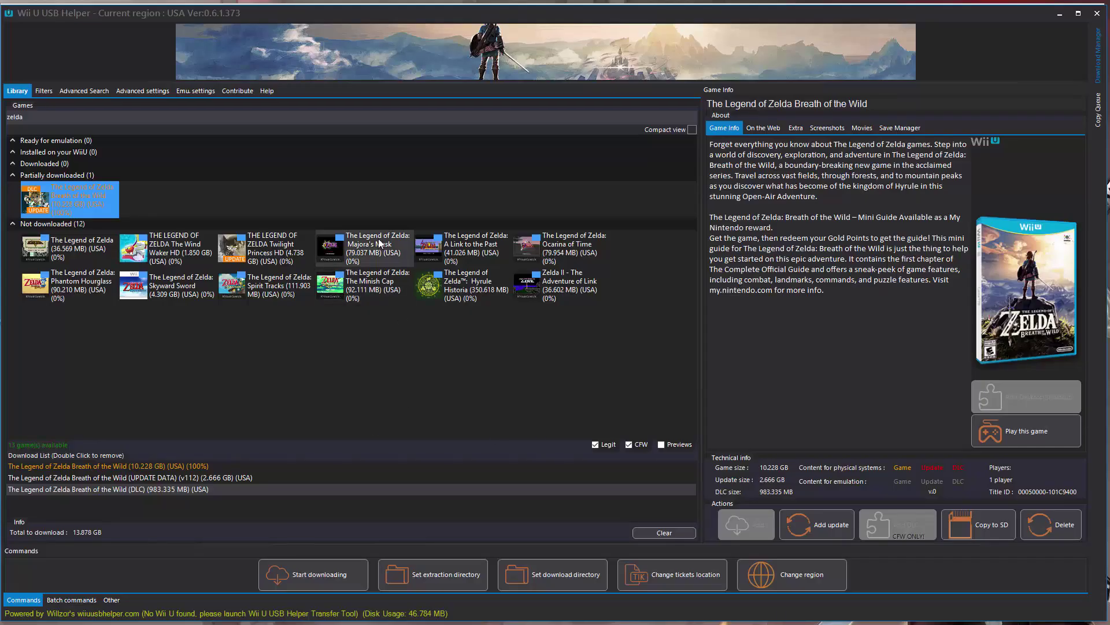
Step: Start the queued Breath of the Wild downloads in Wii U USB Helper and choose Unpack as the action once downloading is over
click(182, 480)
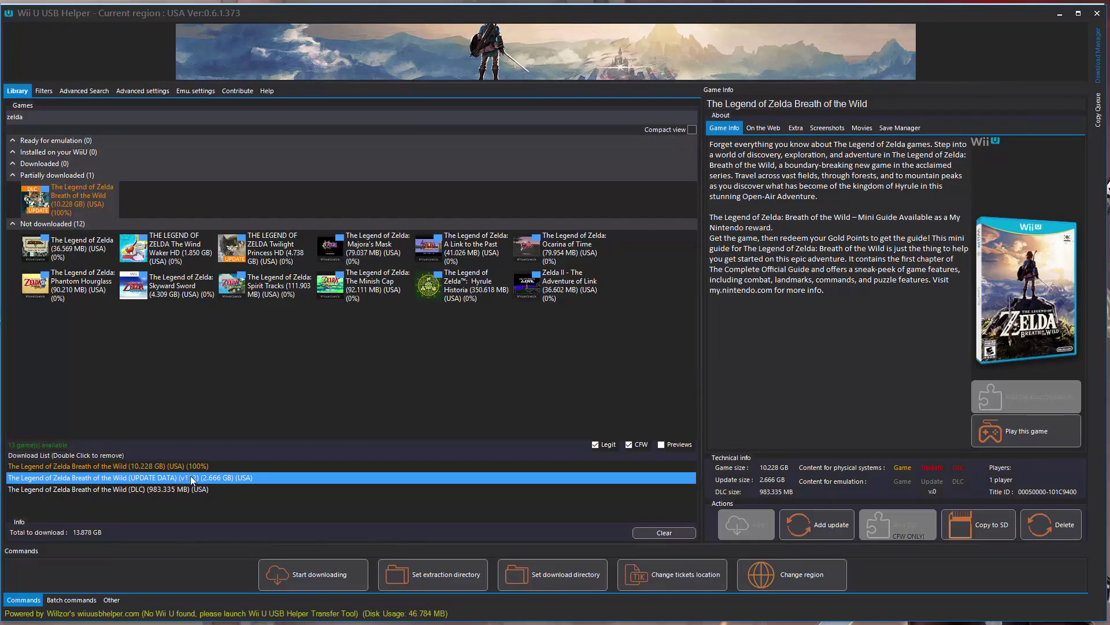
click(295, 574)
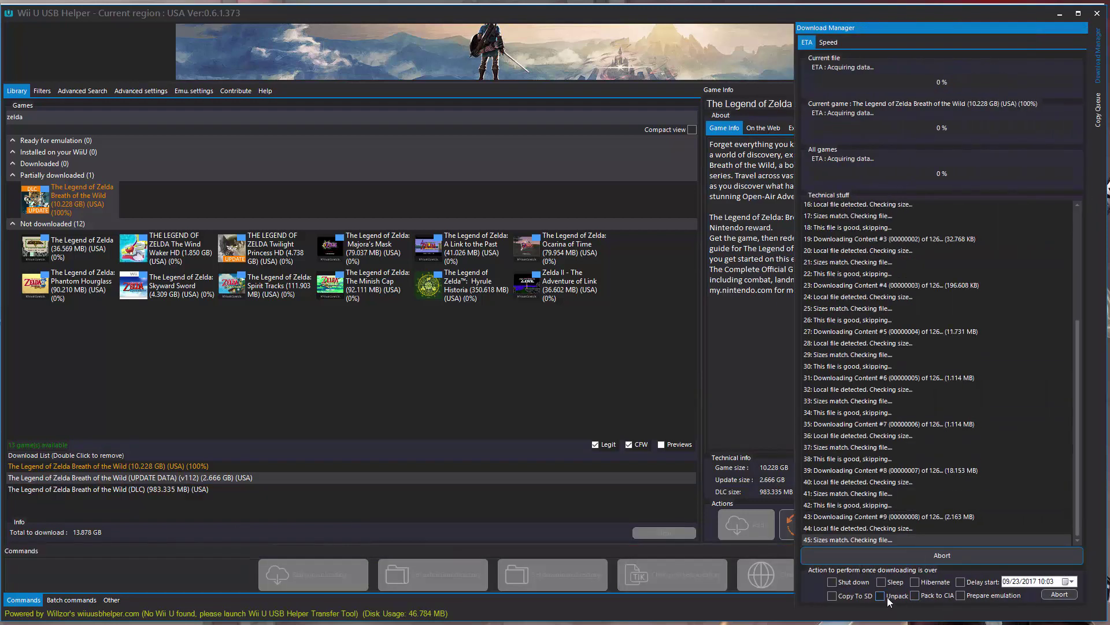
click(896, 597)
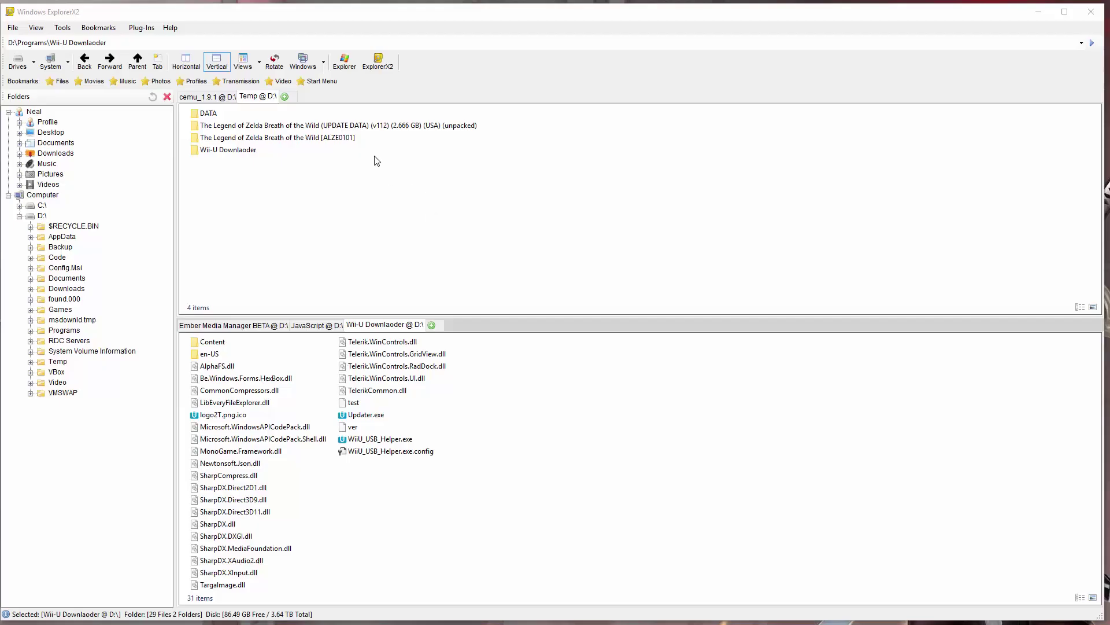
Step: Copy the code, content and meta folders from the unpacked v112 update folder into The Legend of Zelda Breath of the Wild [ALZE0101] folder
double_click(345, 139)
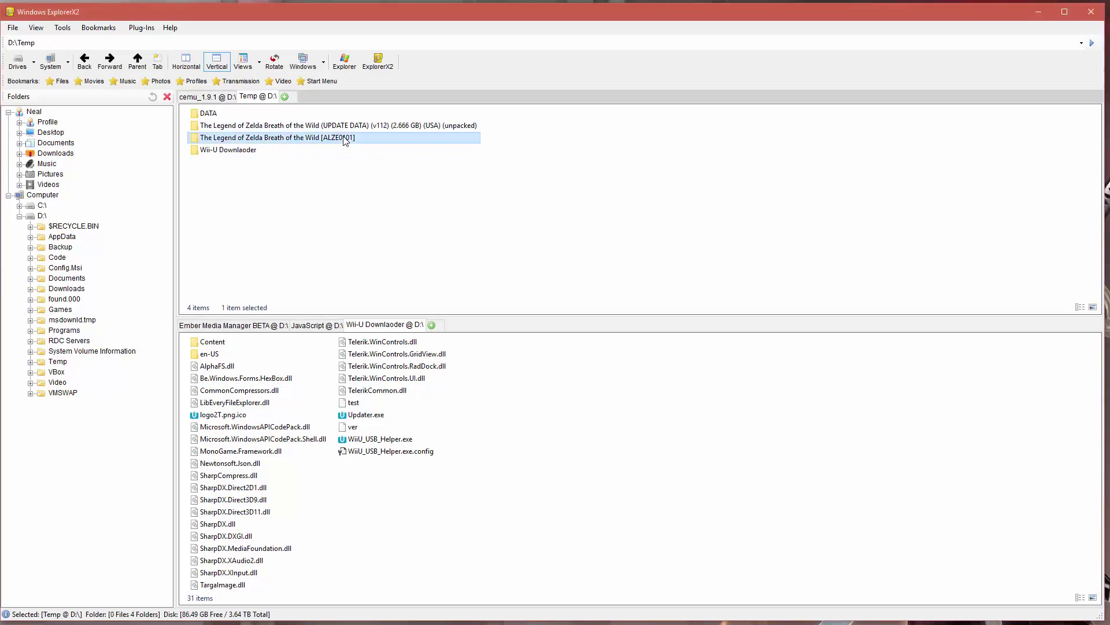
double_click(290, 102)
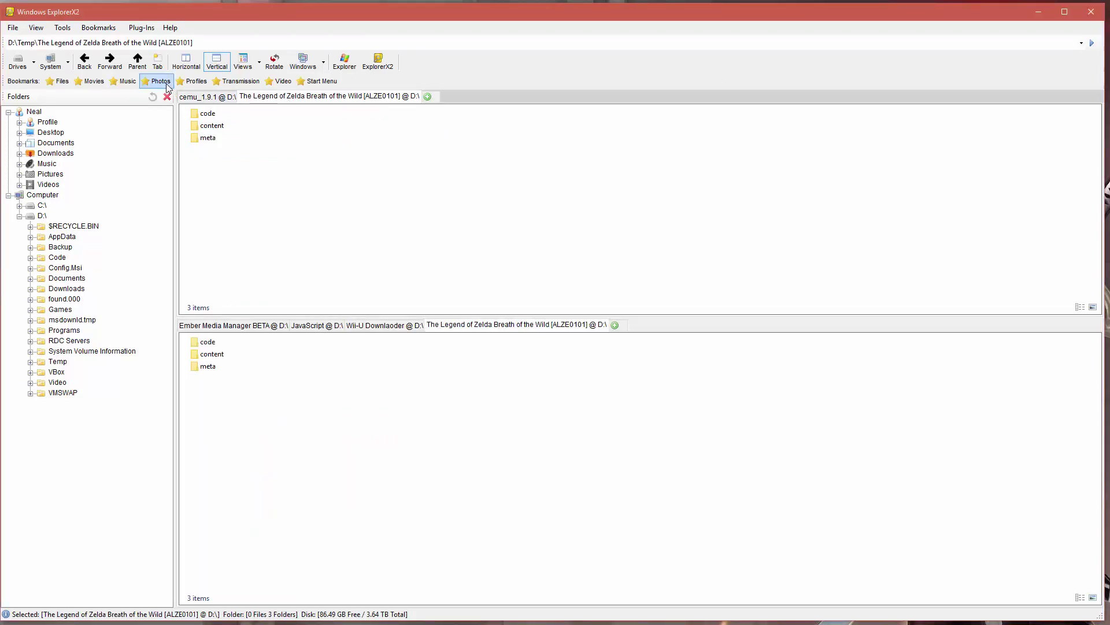
click(137, 60)
double_click(260, 125)
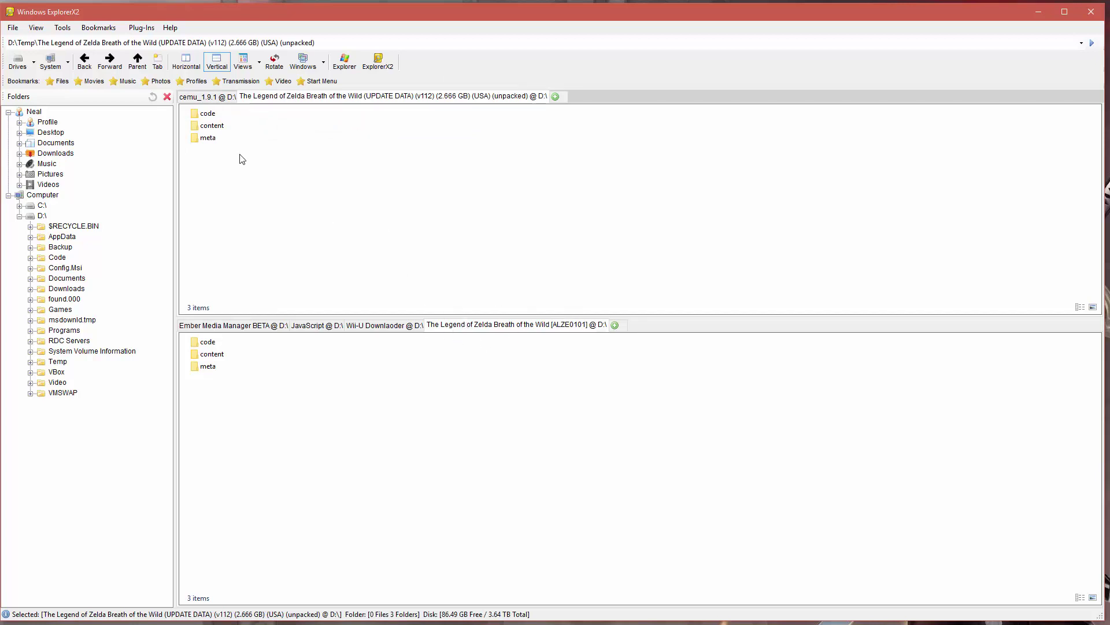
drag(240, 156, 298, 416)
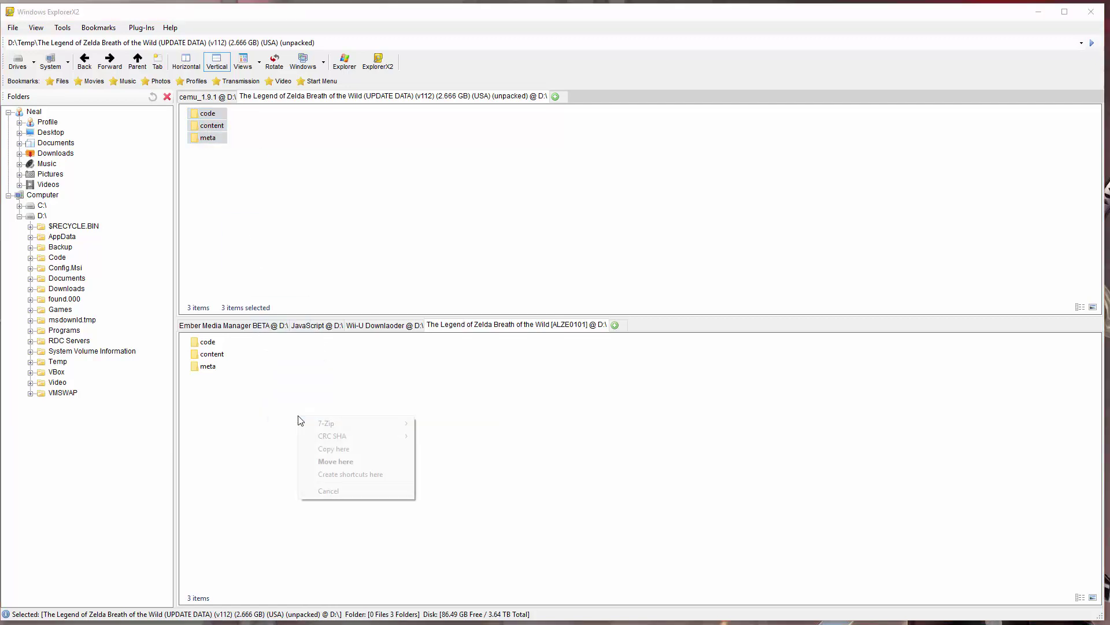
click(313, 450)
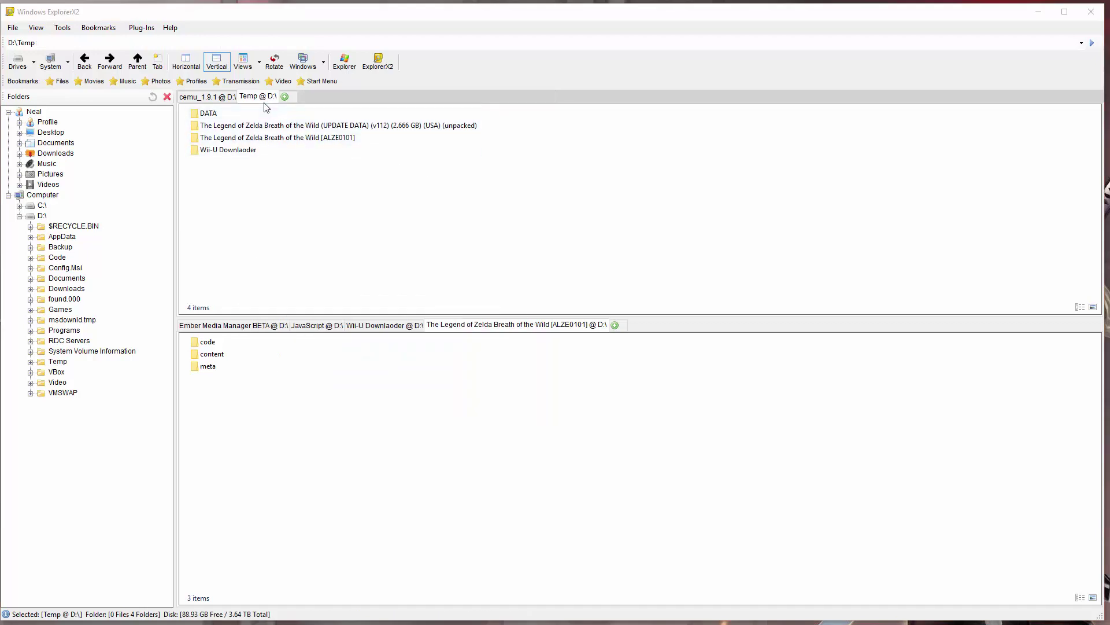
Step: Launch Cemu from the cemu_1.9.1 folder and load U-King.rpx from the code folder of The Legend of Zelda Breath of the Wild [ALZE0101]
click(213, 97)
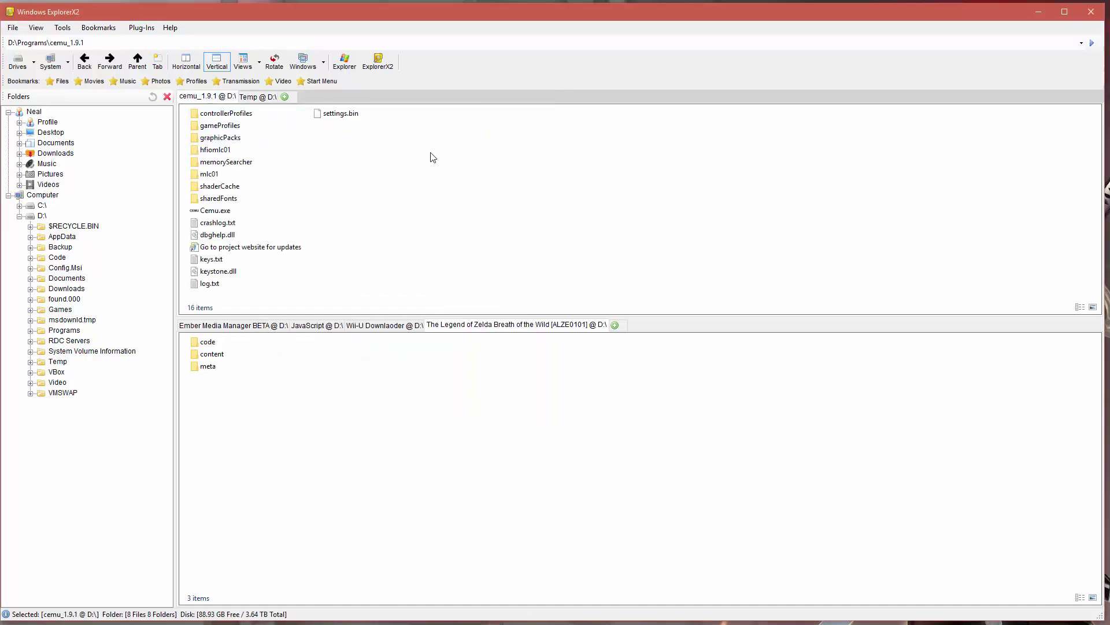
double_click(223, 211)
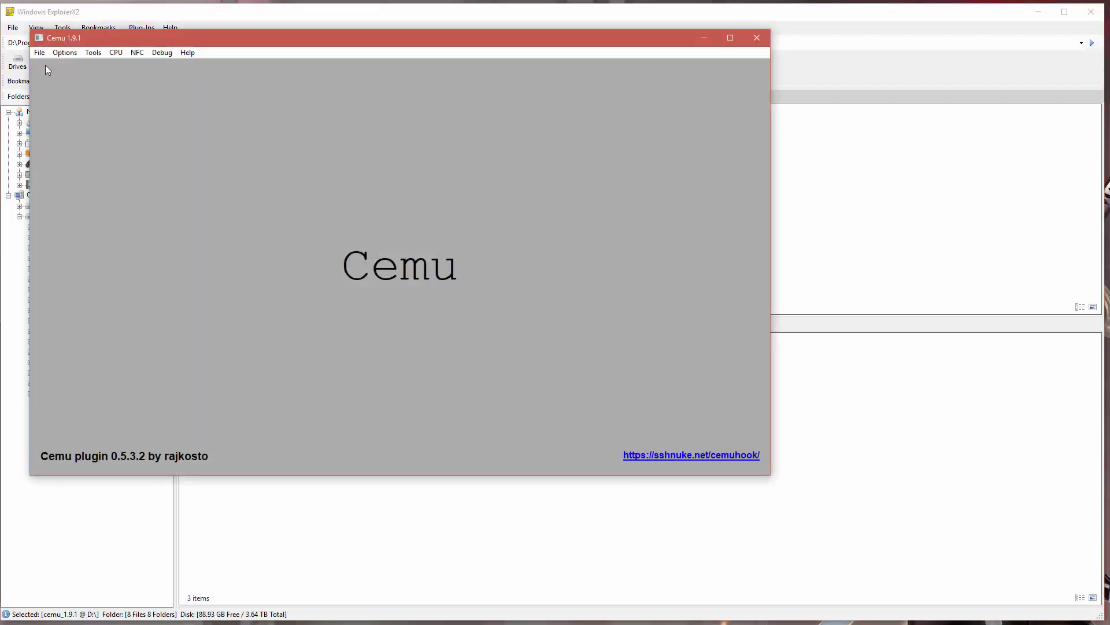
click(40, 53)
click(44, 64)
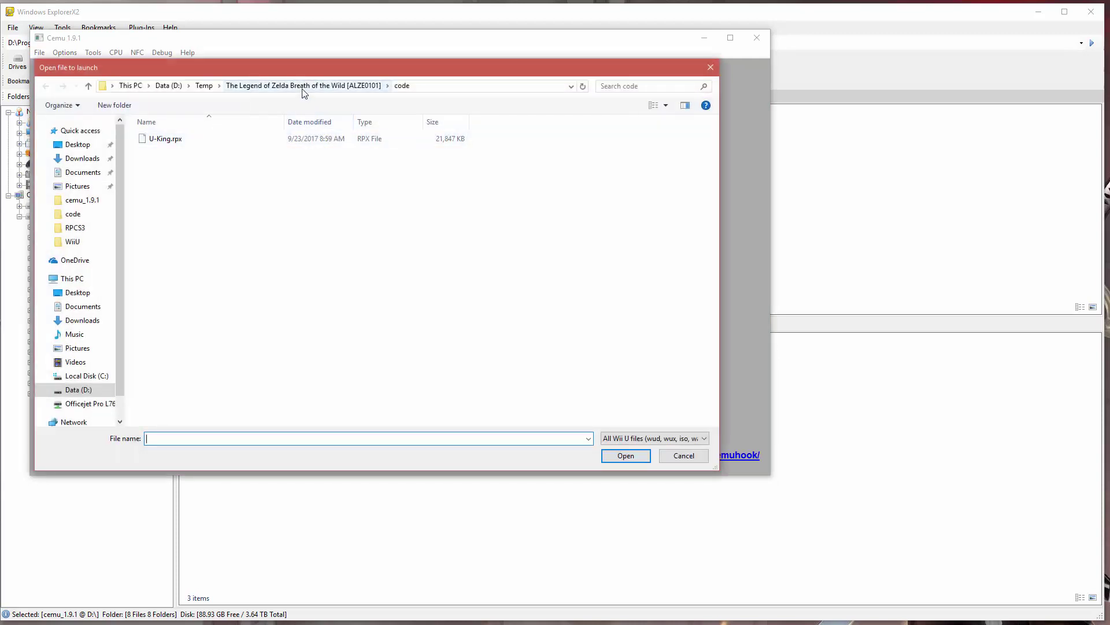
double_click(160, 139)
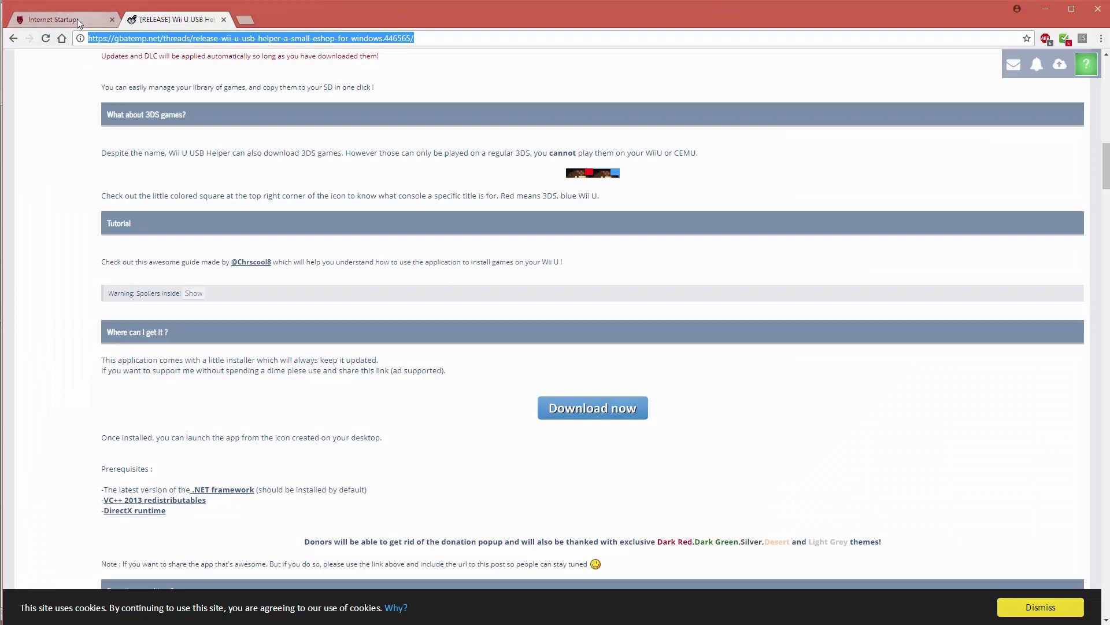
Step: Switch to the browser's start page, search the web for cemuhook and open the Cemu hook website
click(79, 23)
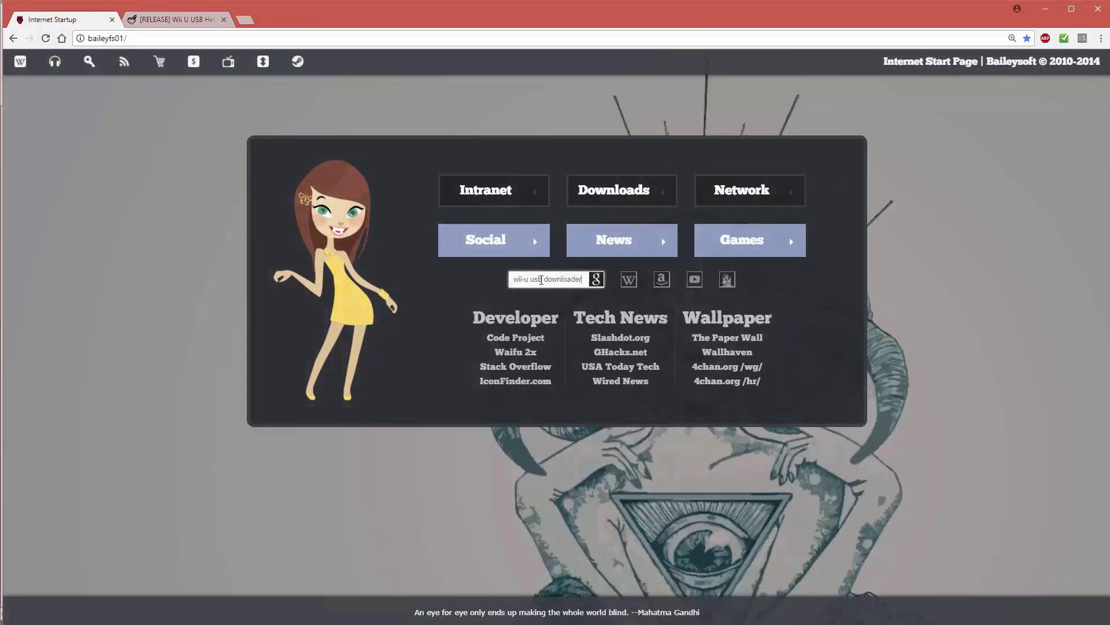
triple_click(541, 280)
text(emuhook)
key(Return)
click(516, 286)
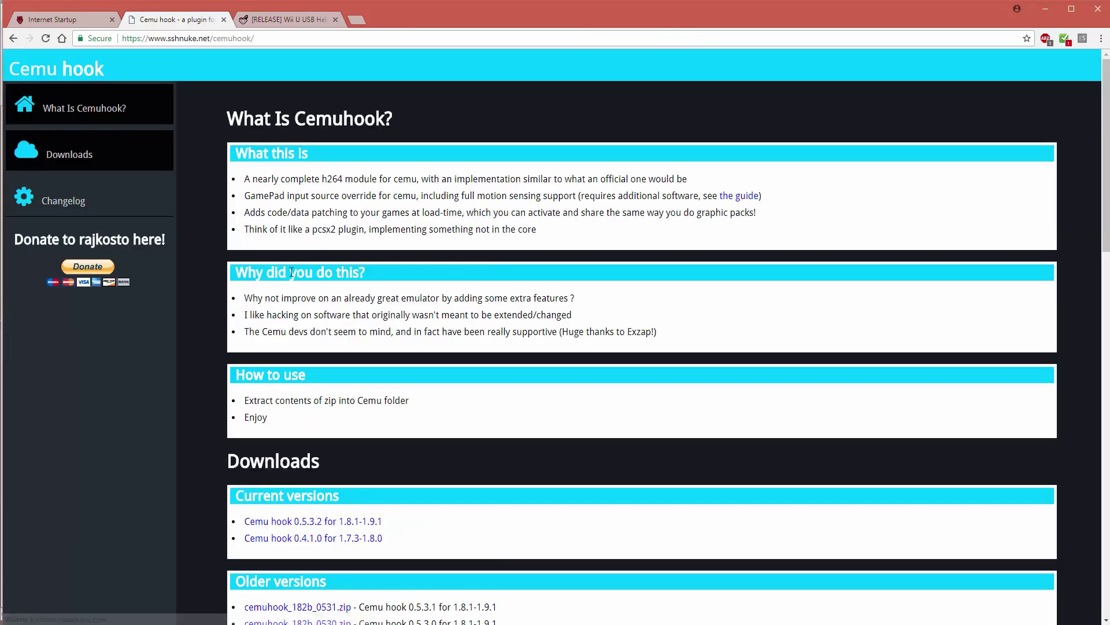
Step: Download Cemu hook 0.5.3.2 for 1.8.1-1.9.1 and show the downloaded zip in its folder
click(108, 165)
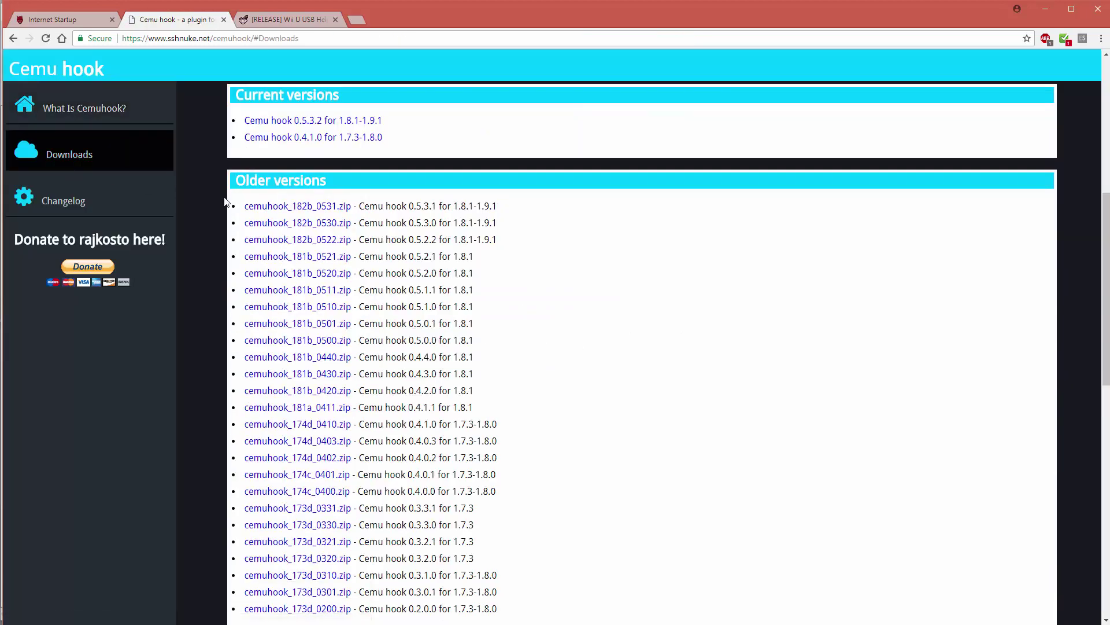
click(335, 124)
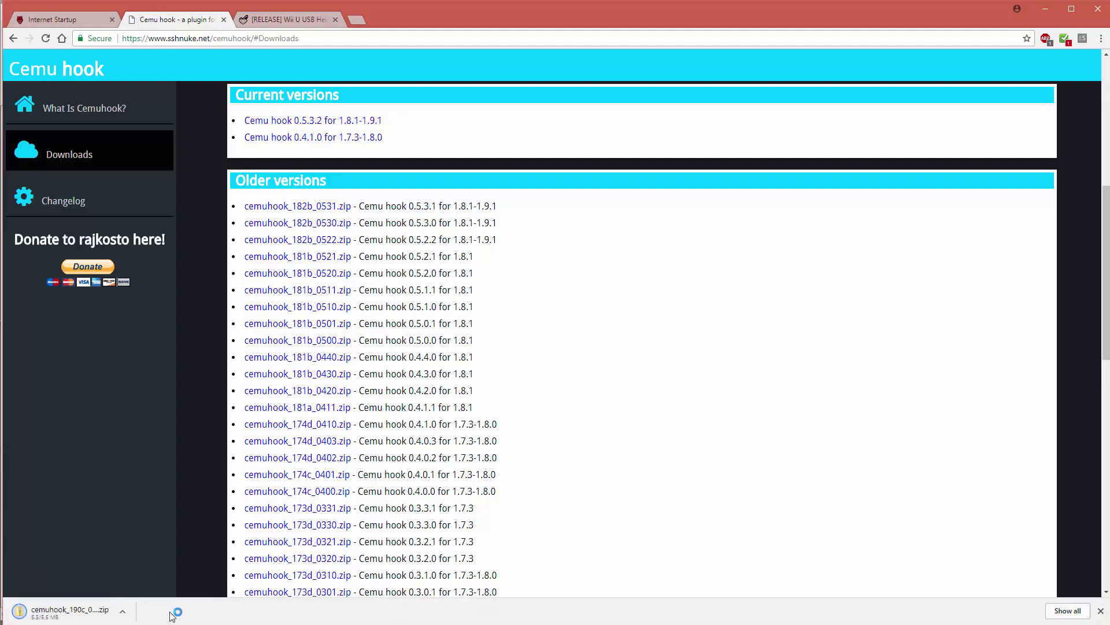
click(122, 612)
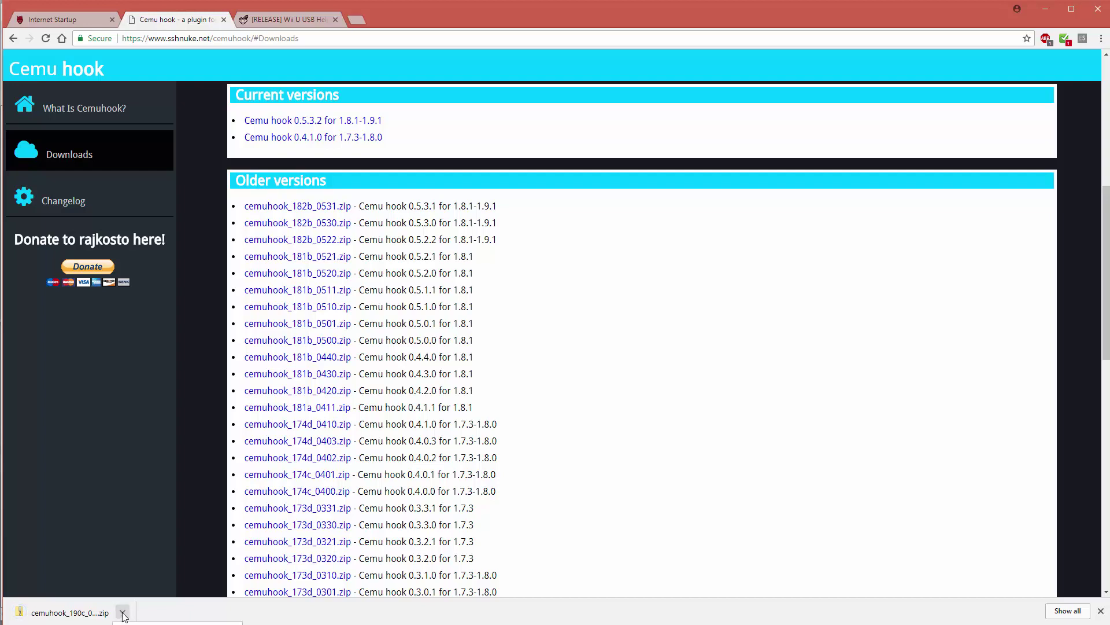
click(145, 623)
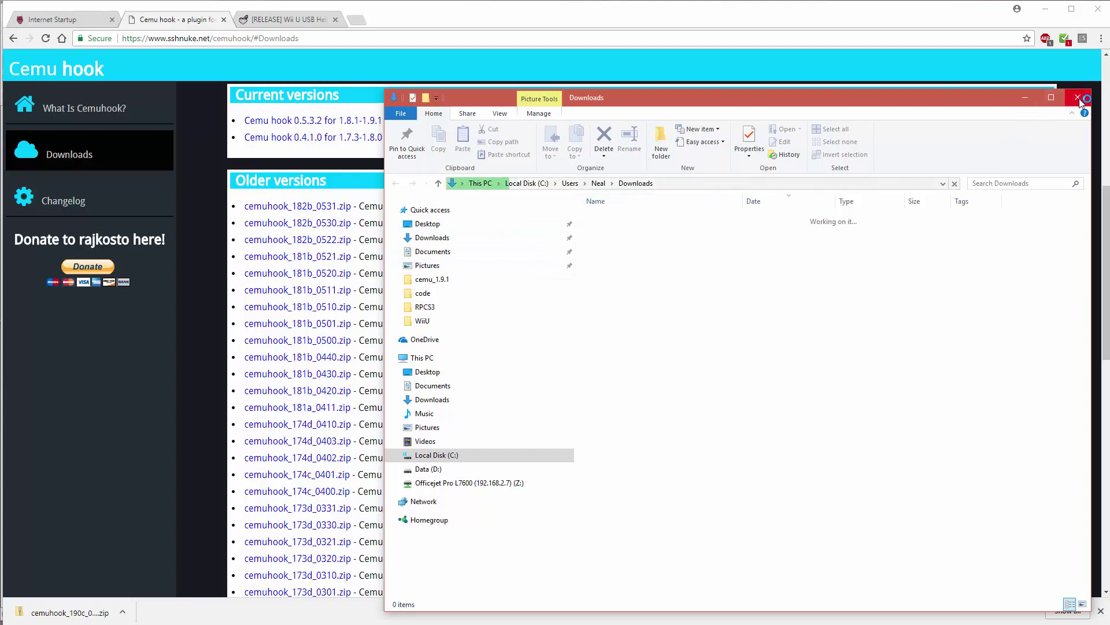
Step: Open the unpacked cemuhook_190c_0532 folder in Downloads and copy its path
click(618, 218)
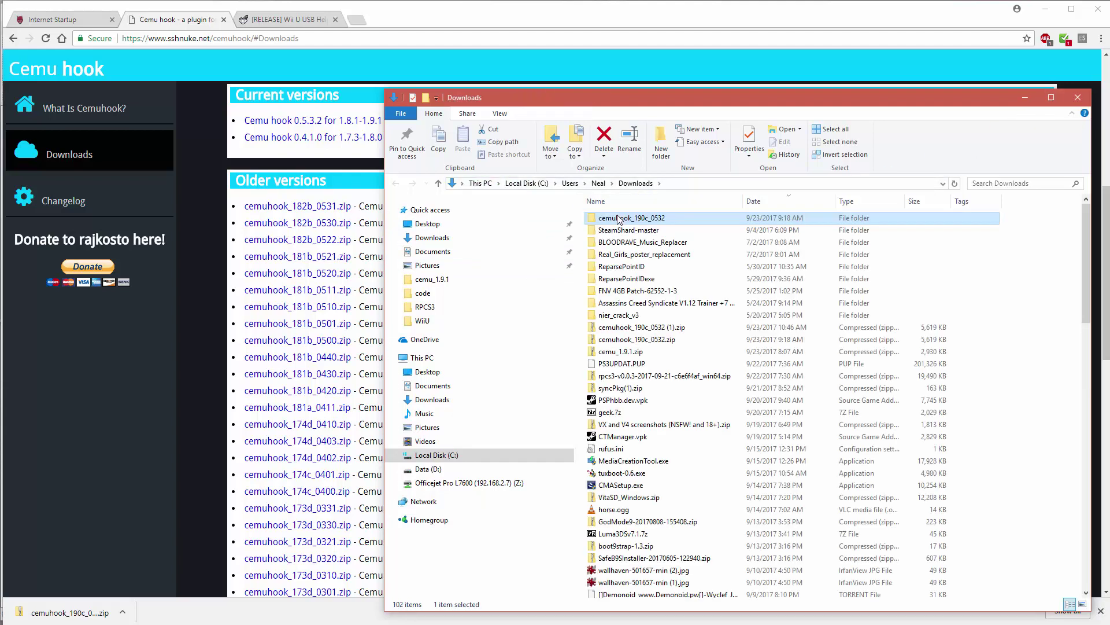
double_click(619, 219)
click(772, 184)
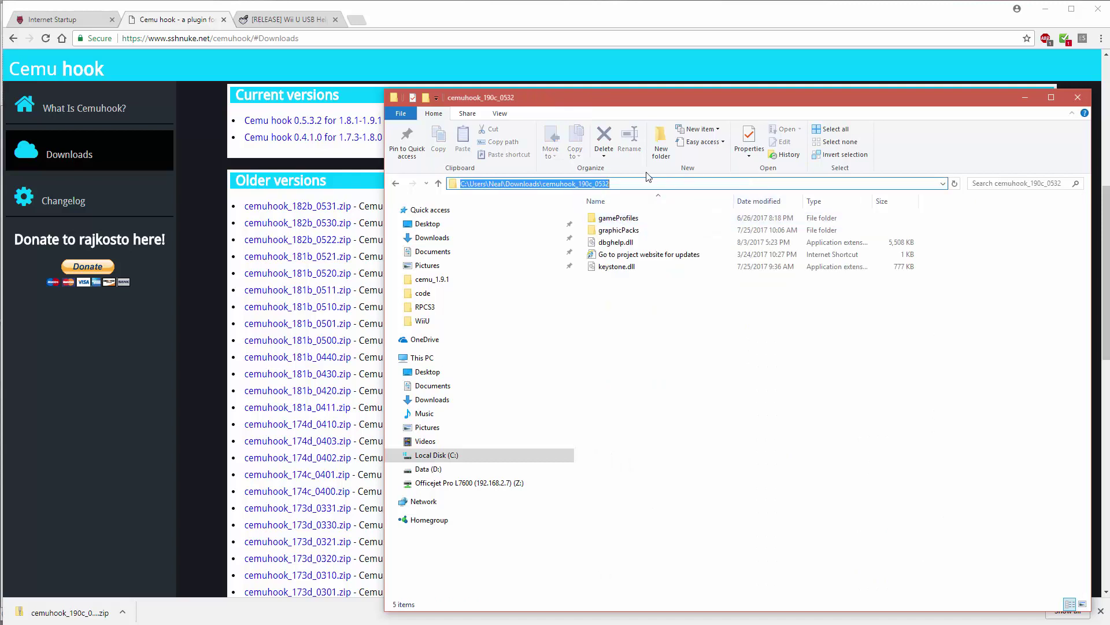
right_click(575, 191)
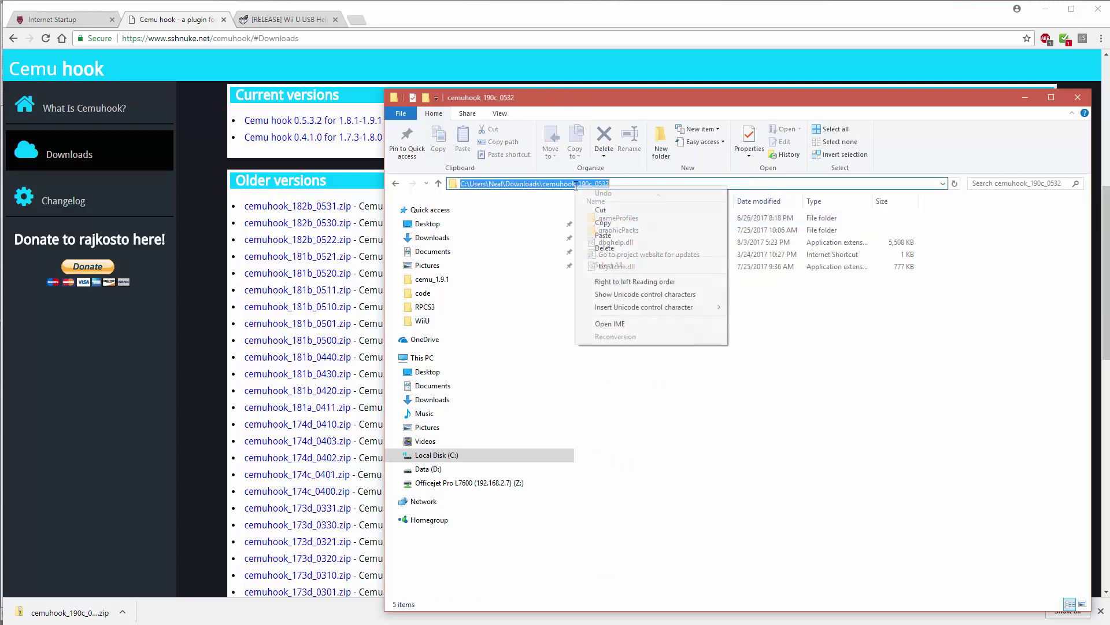
click(601, 223)
Step: Switch to Windows ExplorerX2 and open the copied cemuhook_190c_0532 path in a new tab beside the Breath of the Wild folder
key(alt+Tab)
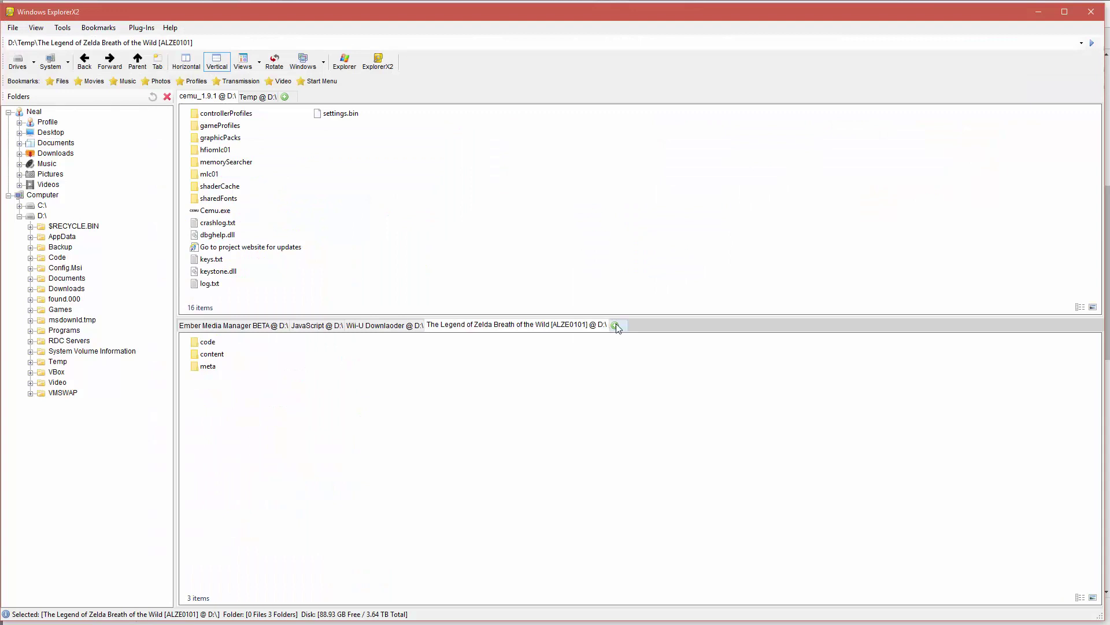
click(615, 325)
click(465, 44)
click(466, 44)
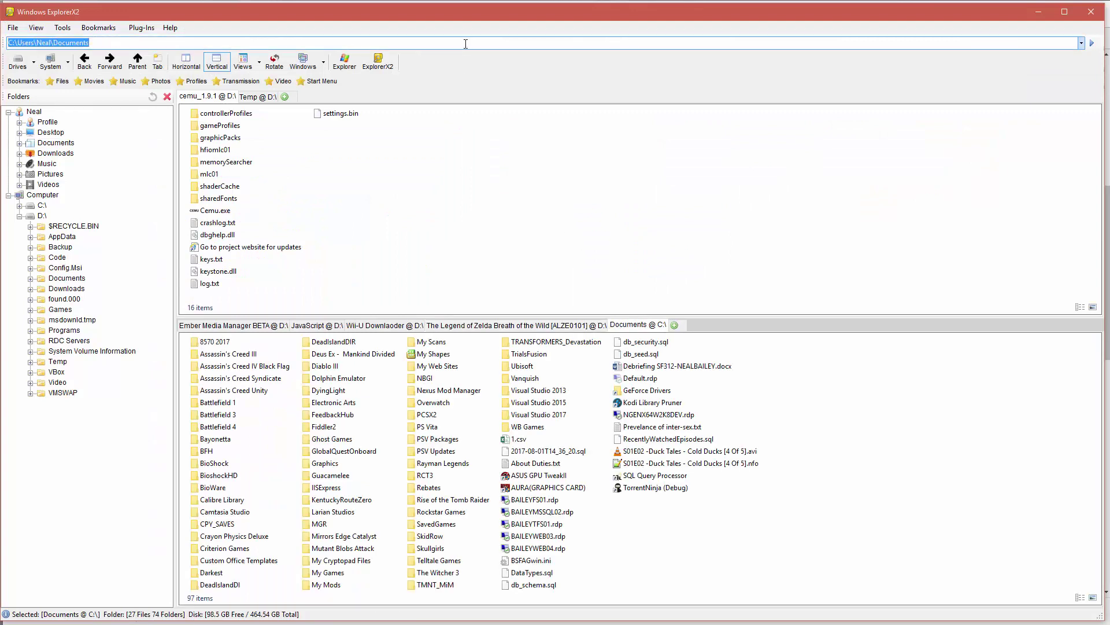
key(ctrl+v)
key(Return)
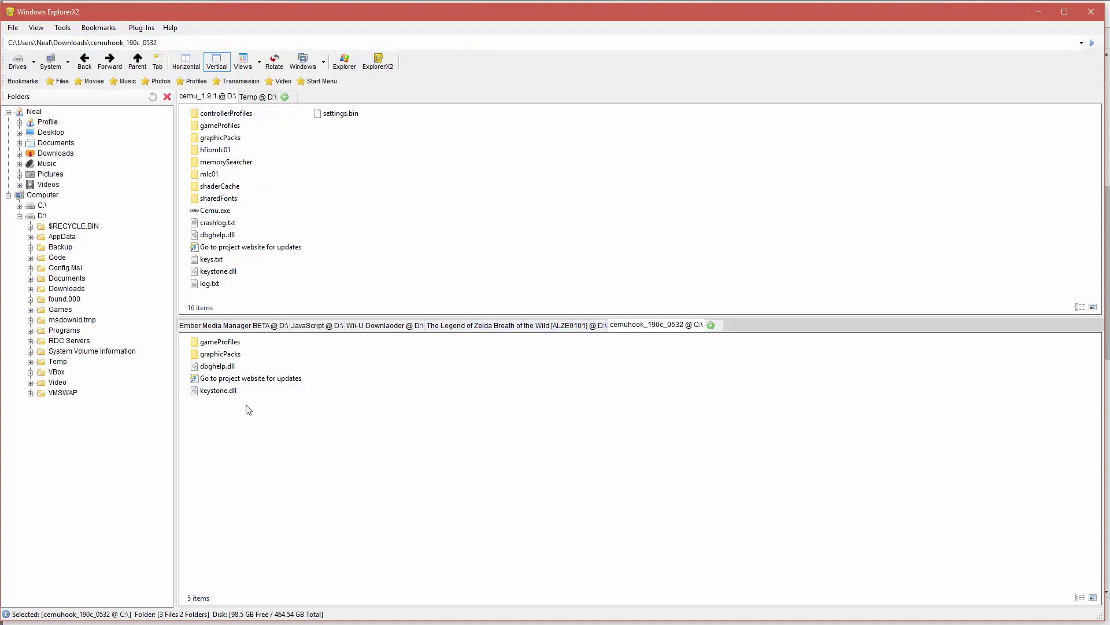
Step: Copy gameProfiles, graphicPacks, dbghelp.dll, keystone.dll and the project website shortcut from cemuhook_190c_0532 into the cemu_1.9.1 folder
drag(248, 410, 394, 191)
click(416, 220)
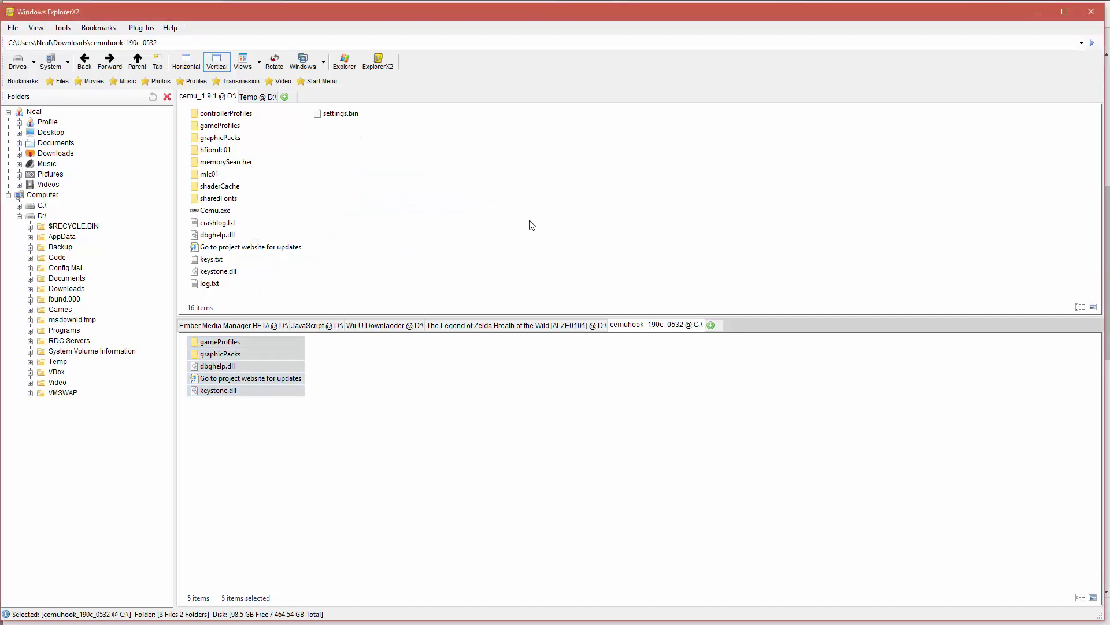
click(411, 334)
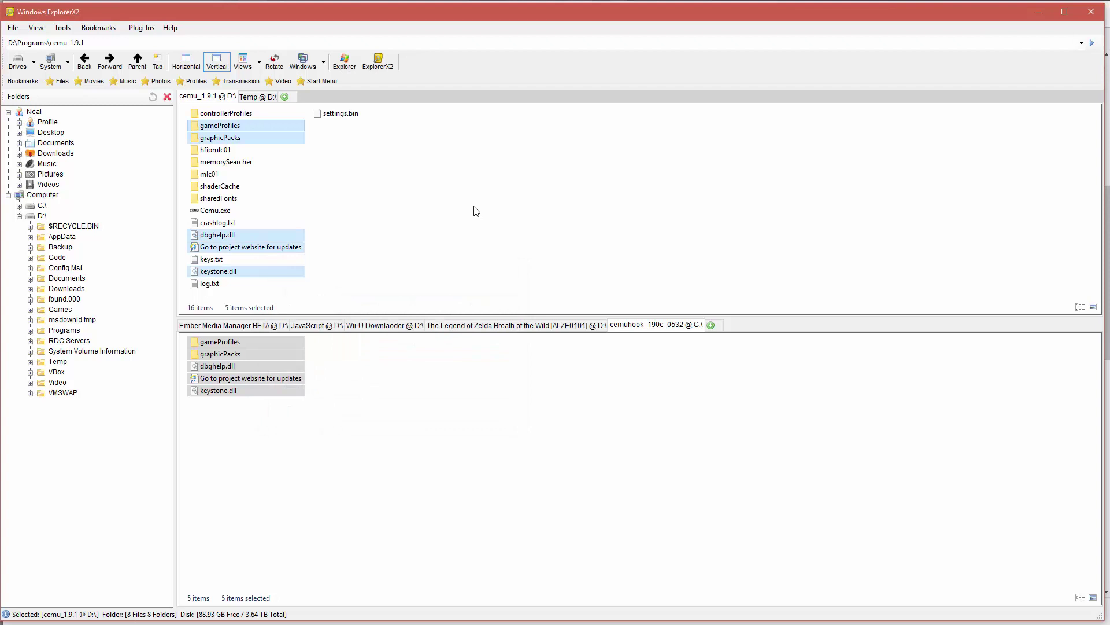
click(246, 126)
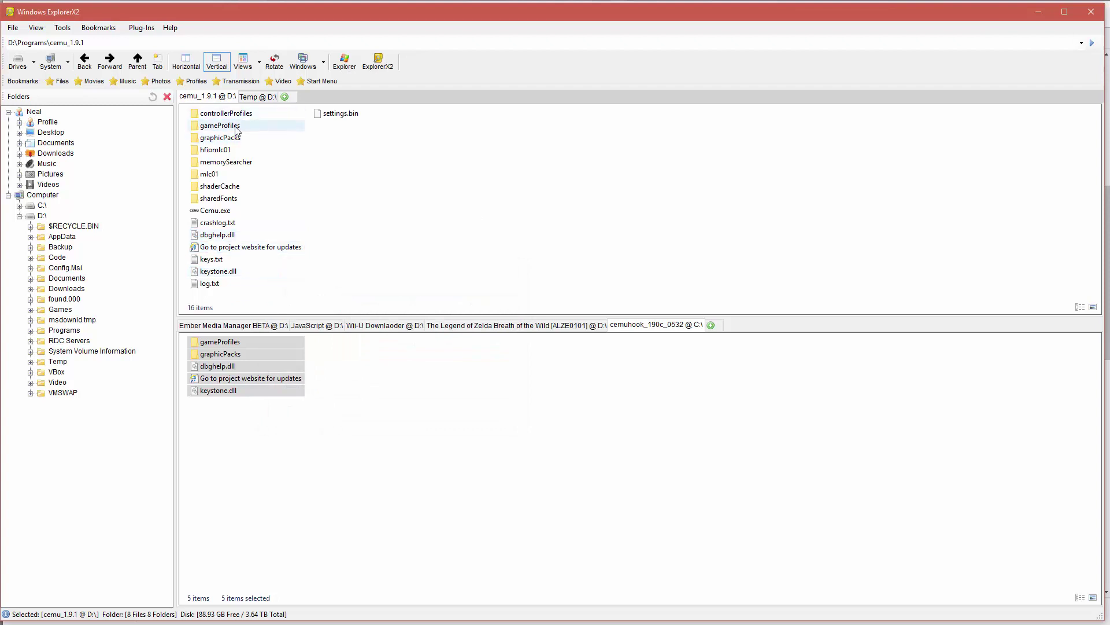
double_click(246, 125)
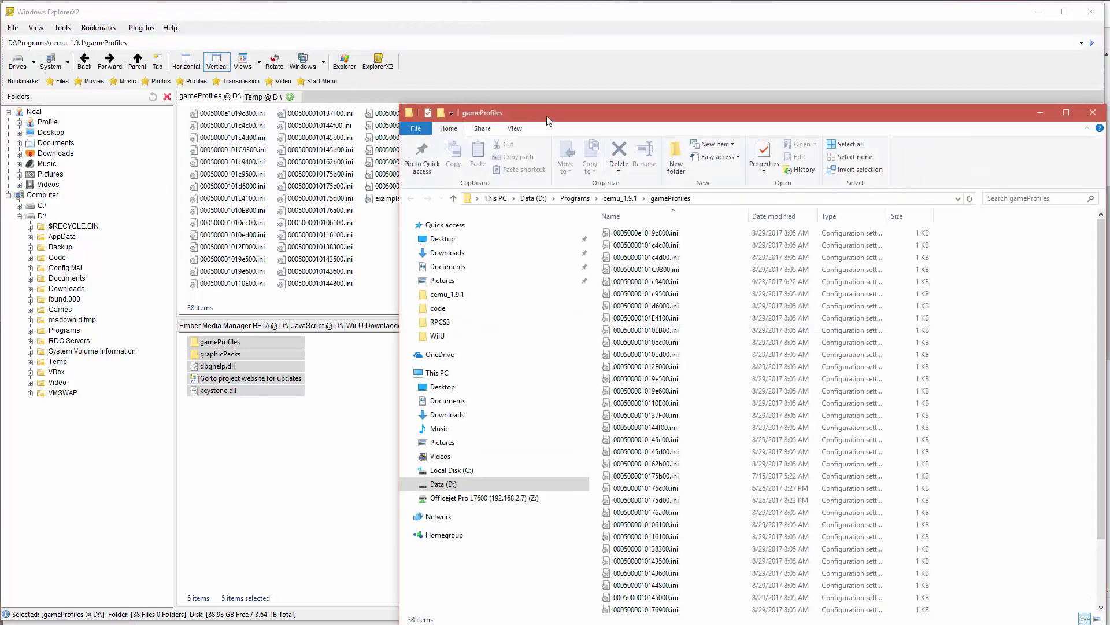
drag(548, 120, 390, 58)
click(863, 136)
key(Down)
key(Down)
key(Return)
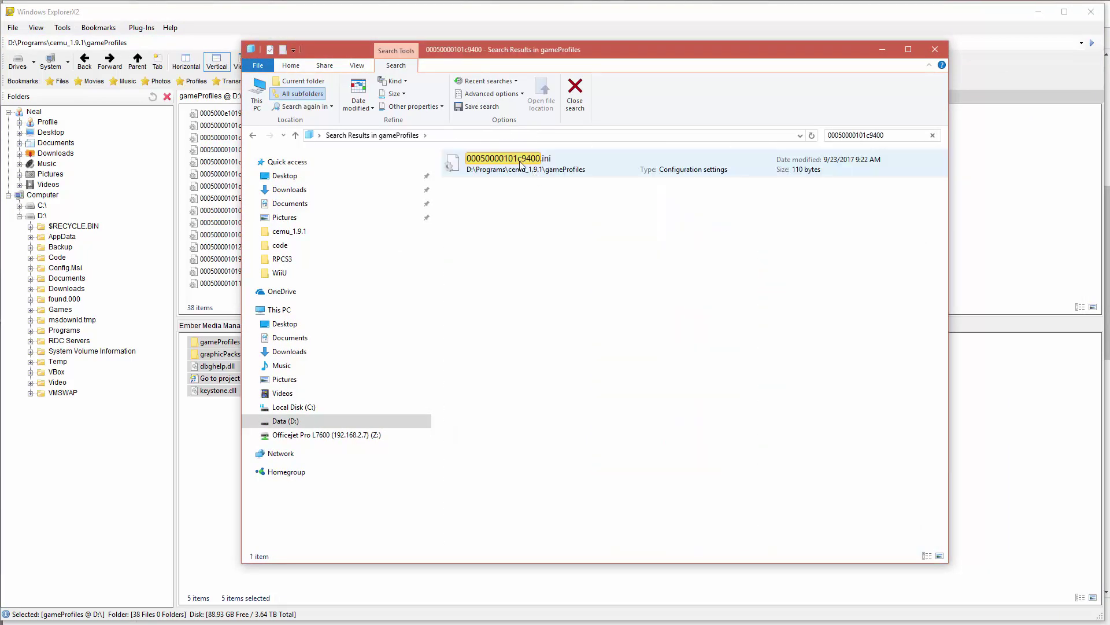
double_click(521, 165)
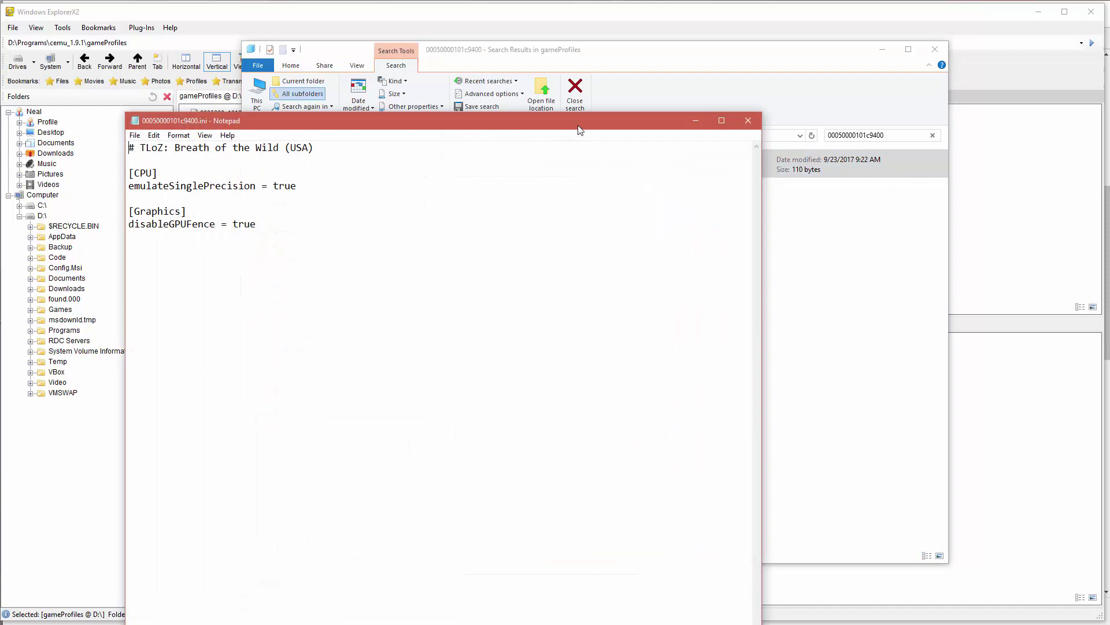
drag(580, 126, 577, 55)
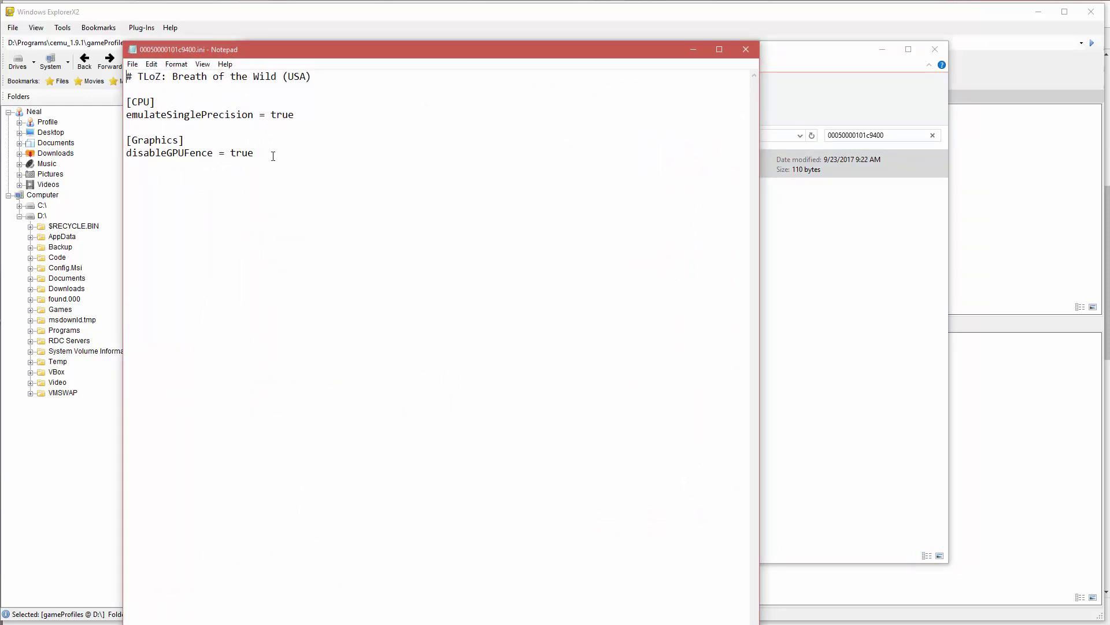
drag(273, 156, 105, 156)
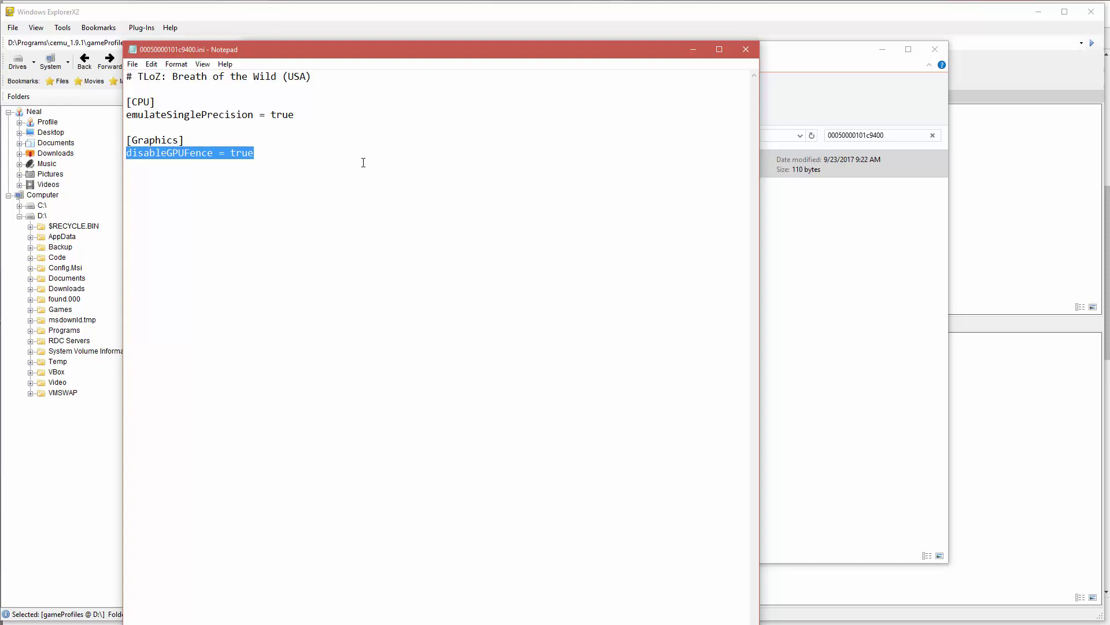
Step: Minimize Windows ExplorerX2 and close the cemuhook_190c_0532 folder window
click(1038, 20)
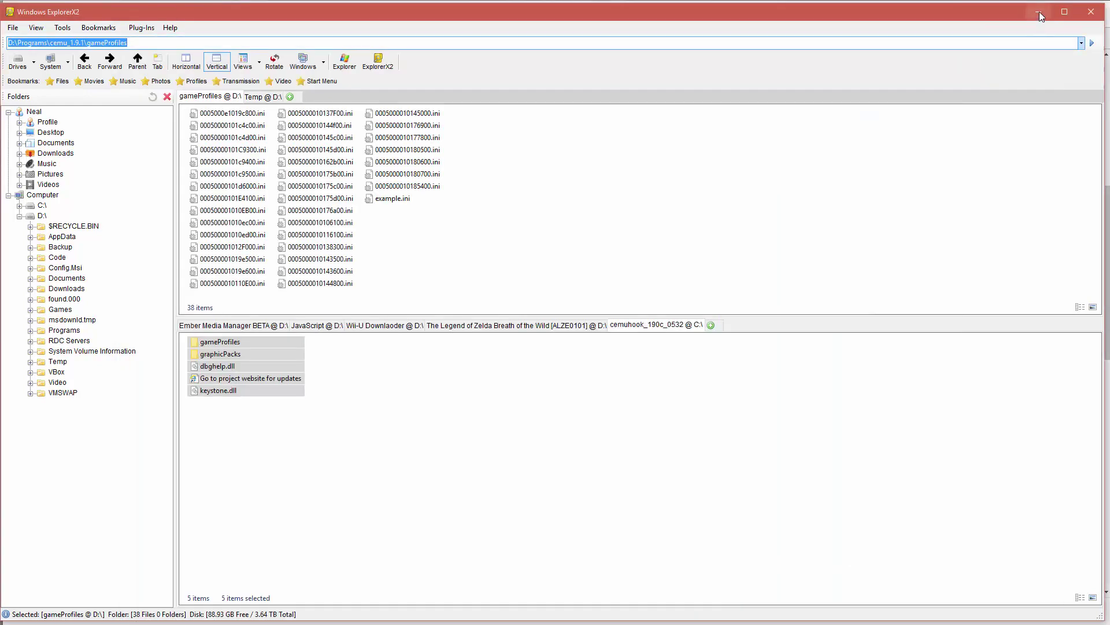
click(1039, 12)
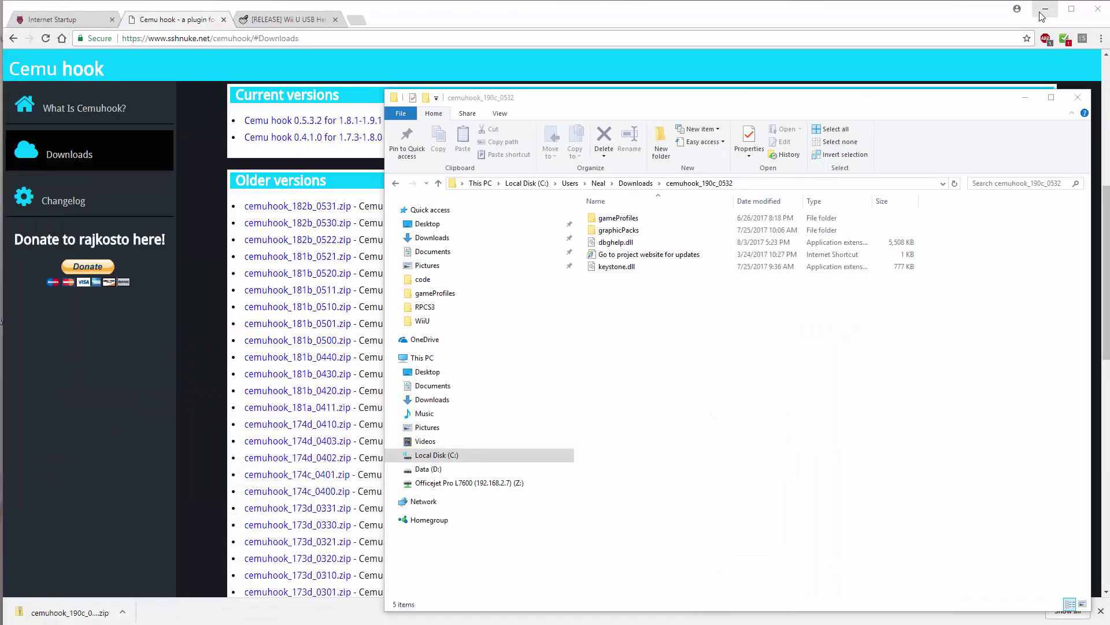
click(1079, 96)
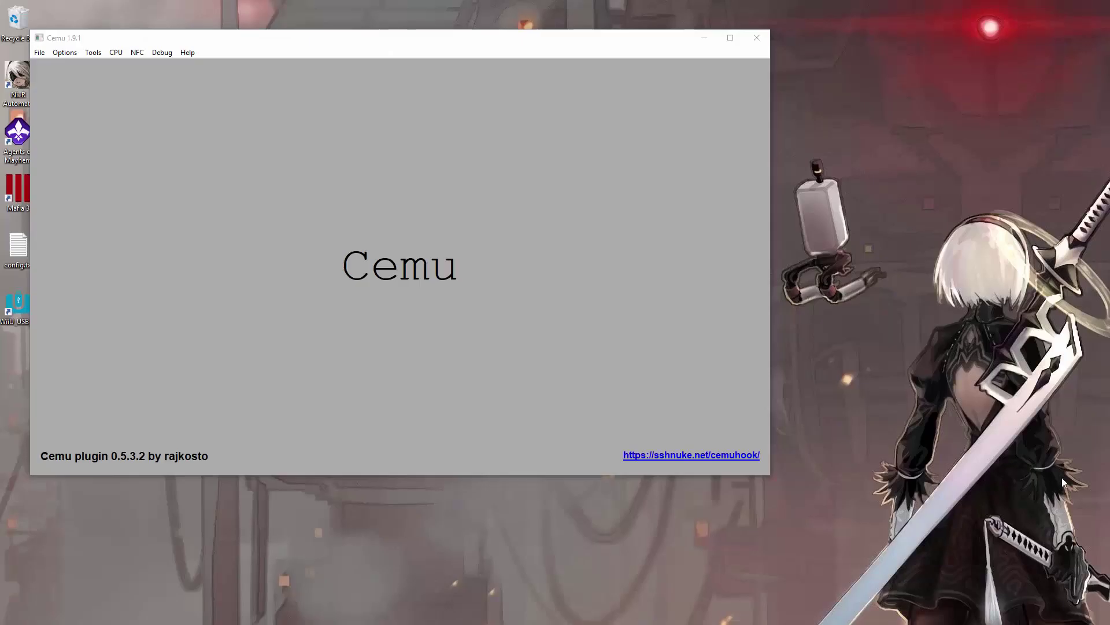
Step: Load the game in Cemu from the code folder of D:\Games\Wii-U\The Legend of Zelda Breath of the Wild [ALZE0101]
click(38, 53)
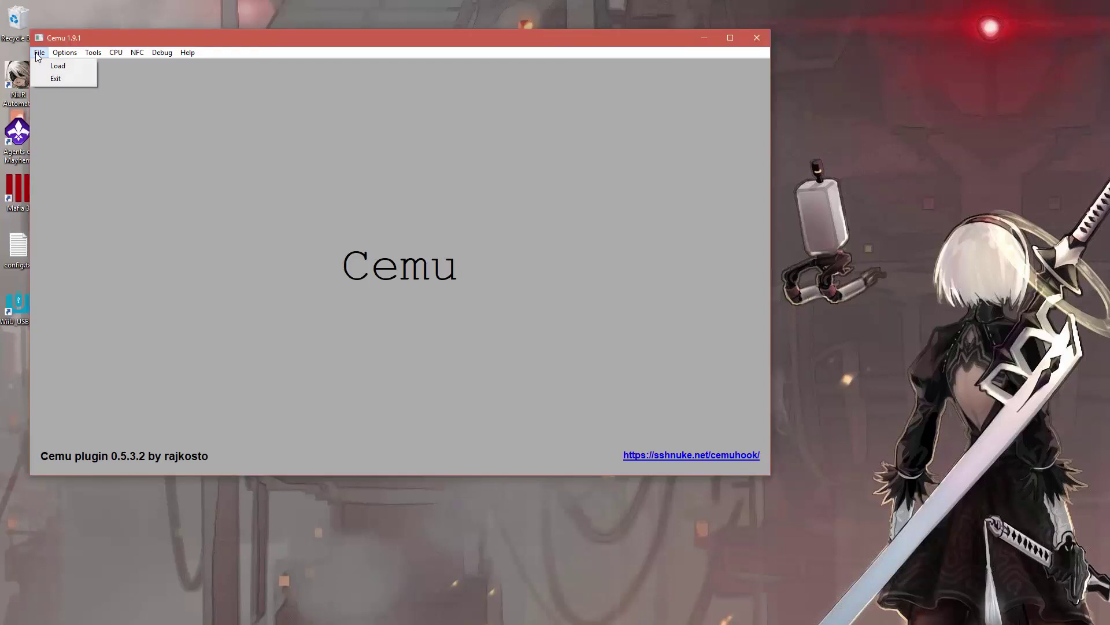
click(52, 65)
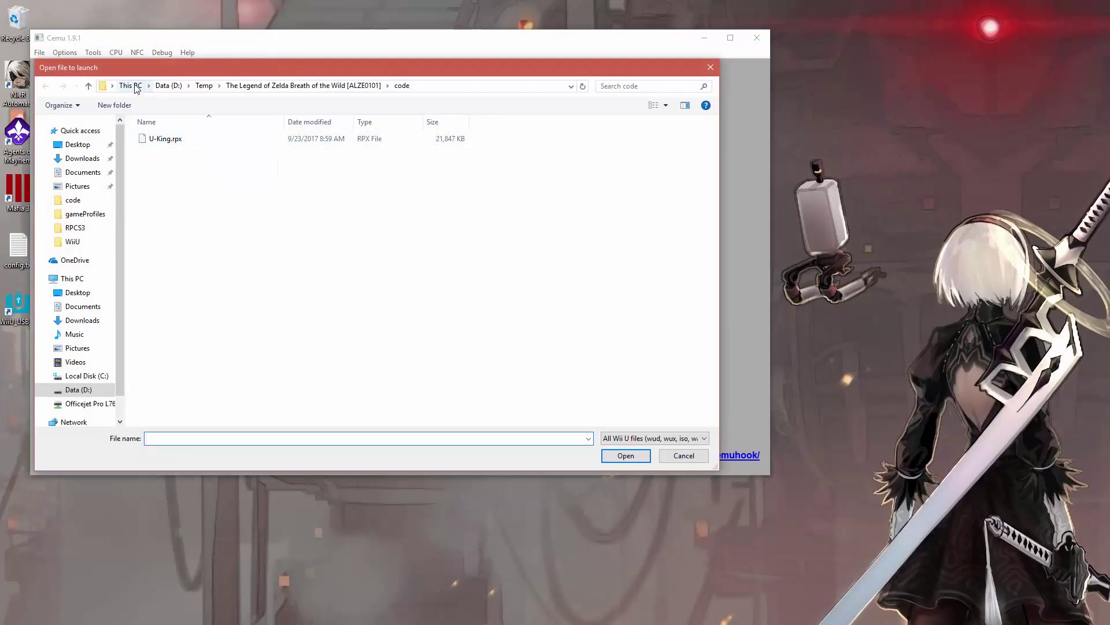
click(168, 85)
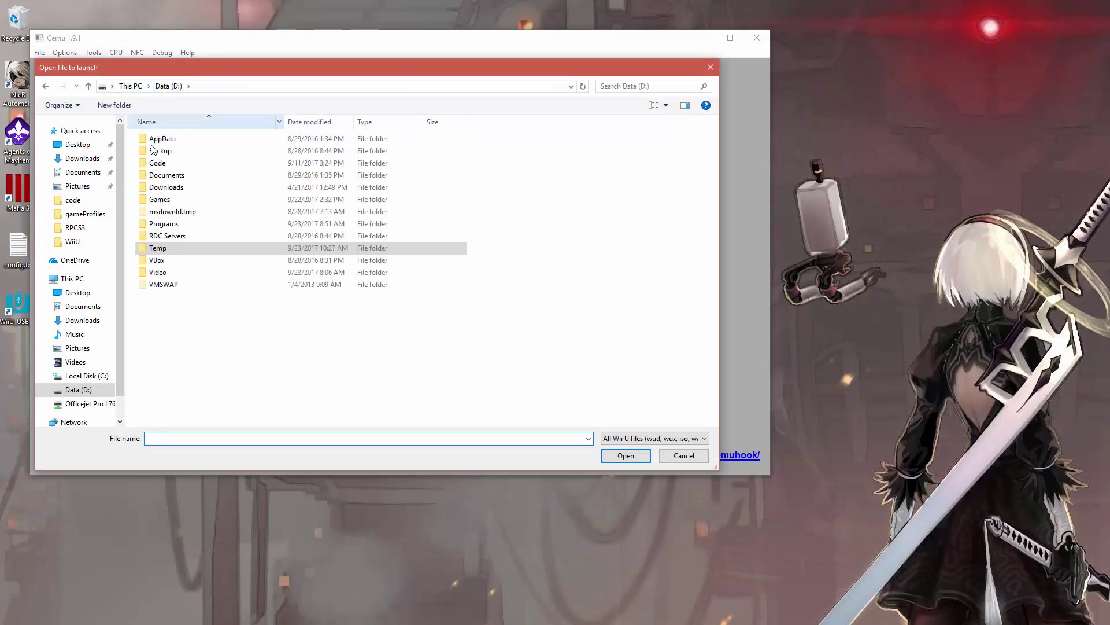
double_click(159, 199)
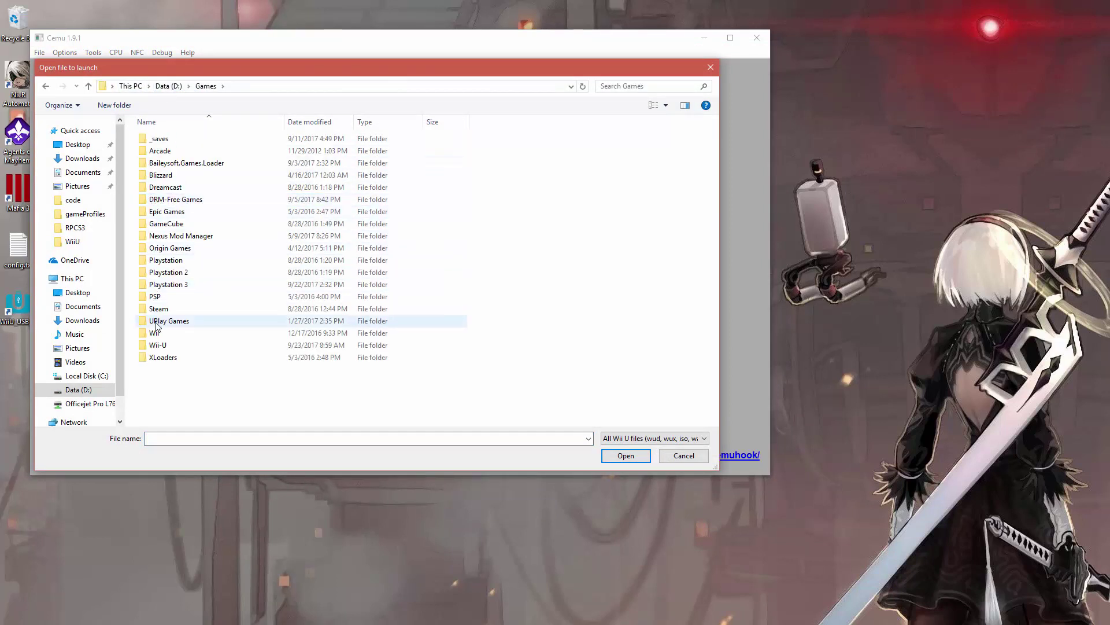
double_click(157, 347)
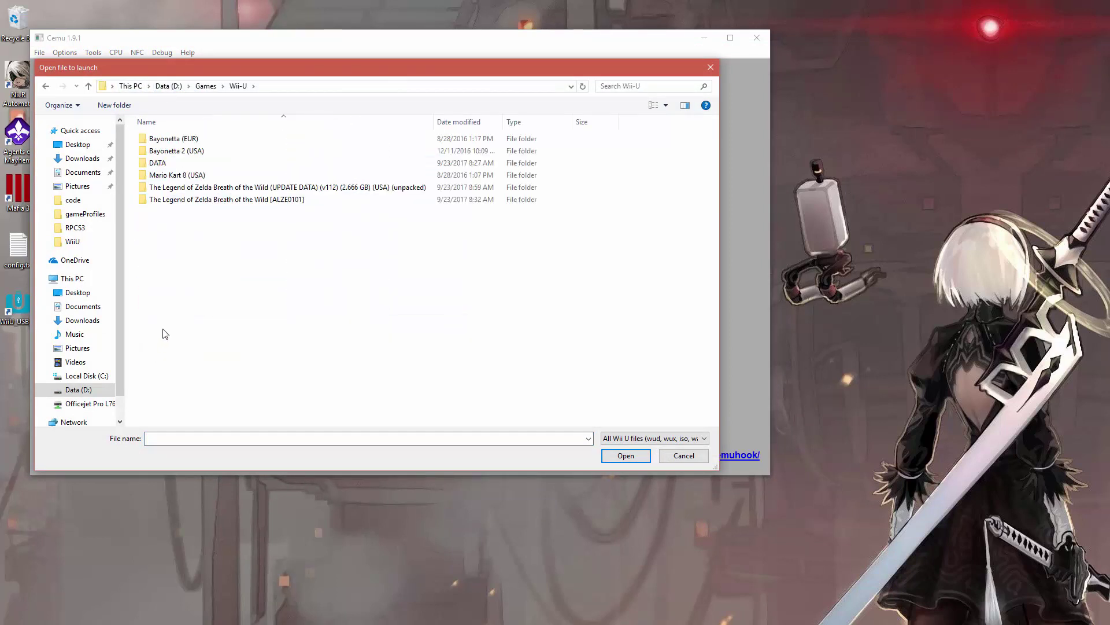
double_click(198, 201)
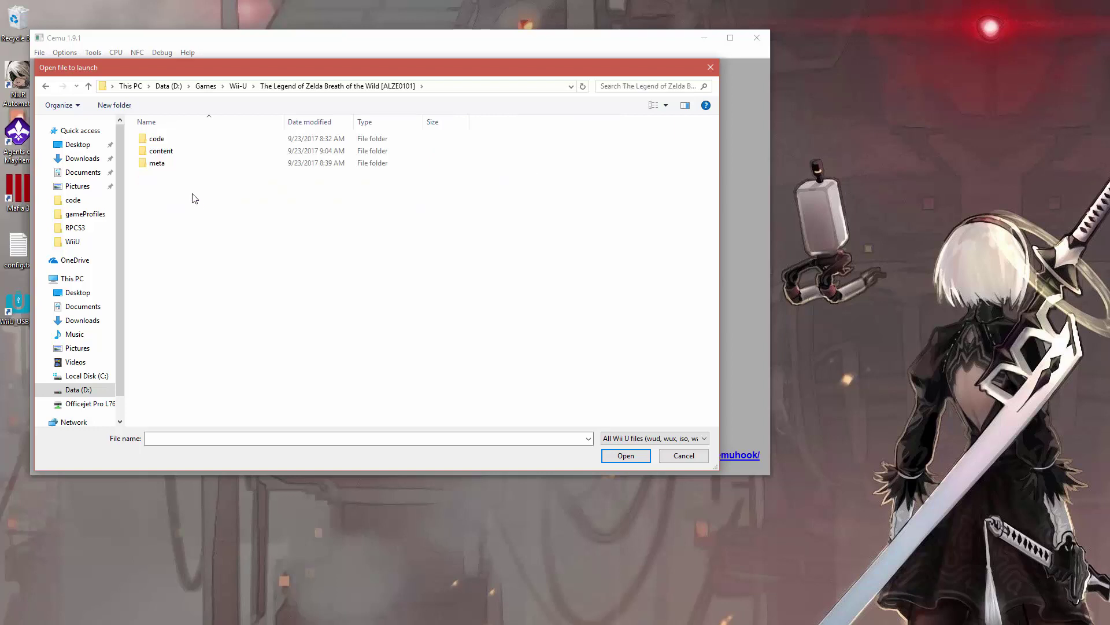
double_click(176, 141)
double_click(168, 139)
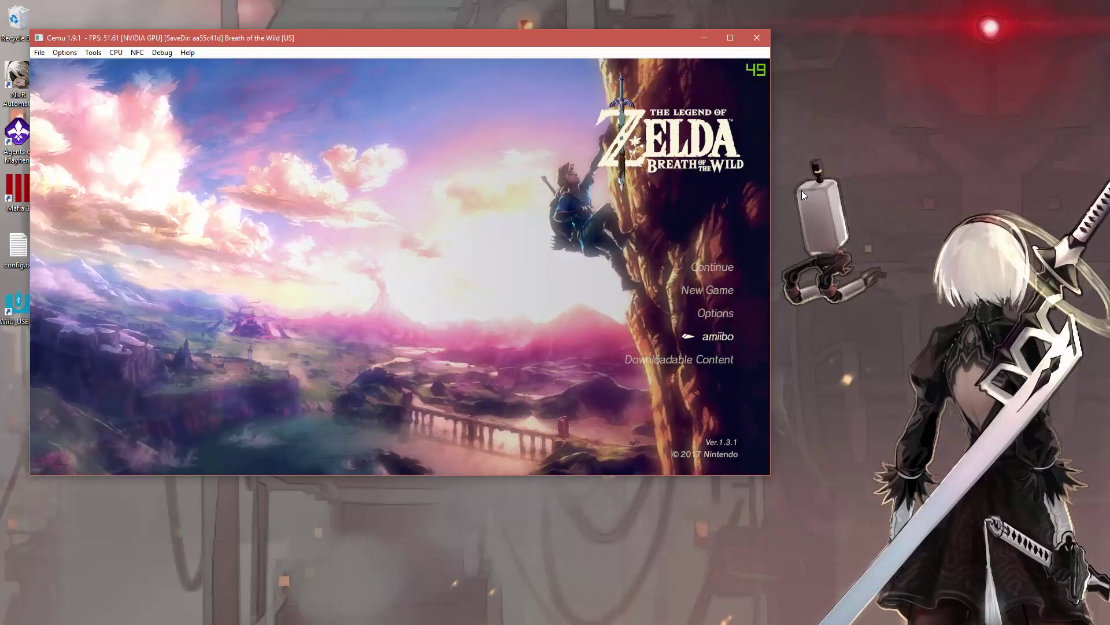
Step: Continue the saved game by starting the Shrine of Resurrection autosave dated 09/23/2017 13:14
key(Up)
key(Up)
key(Up)
key(Up)
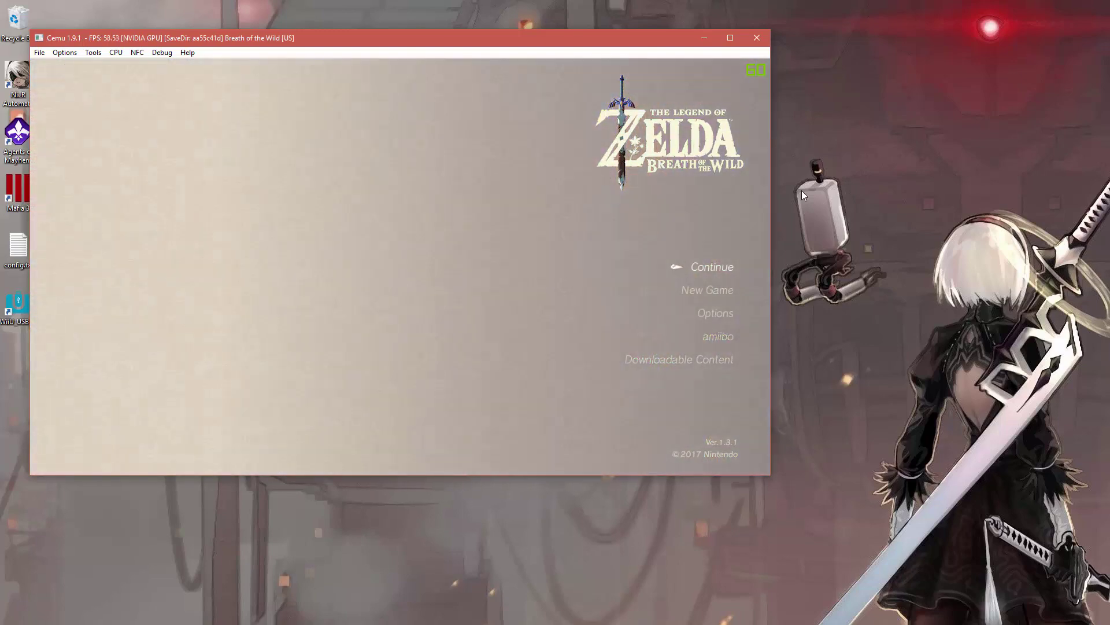
key(Return)
key(Down)
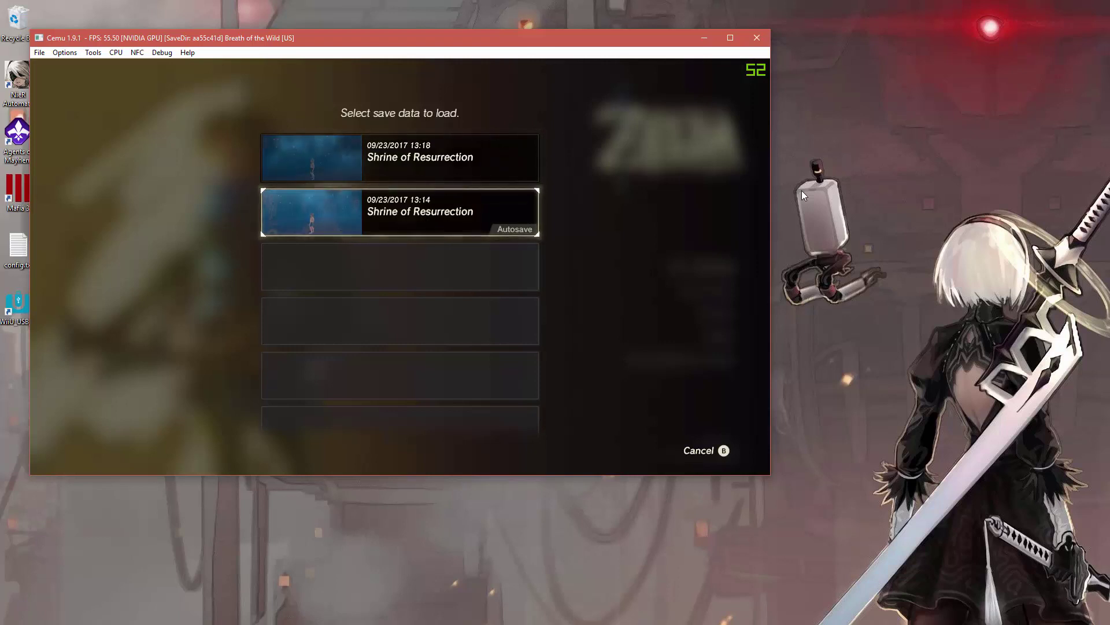
key(Up)
key(Down)
key(Return)
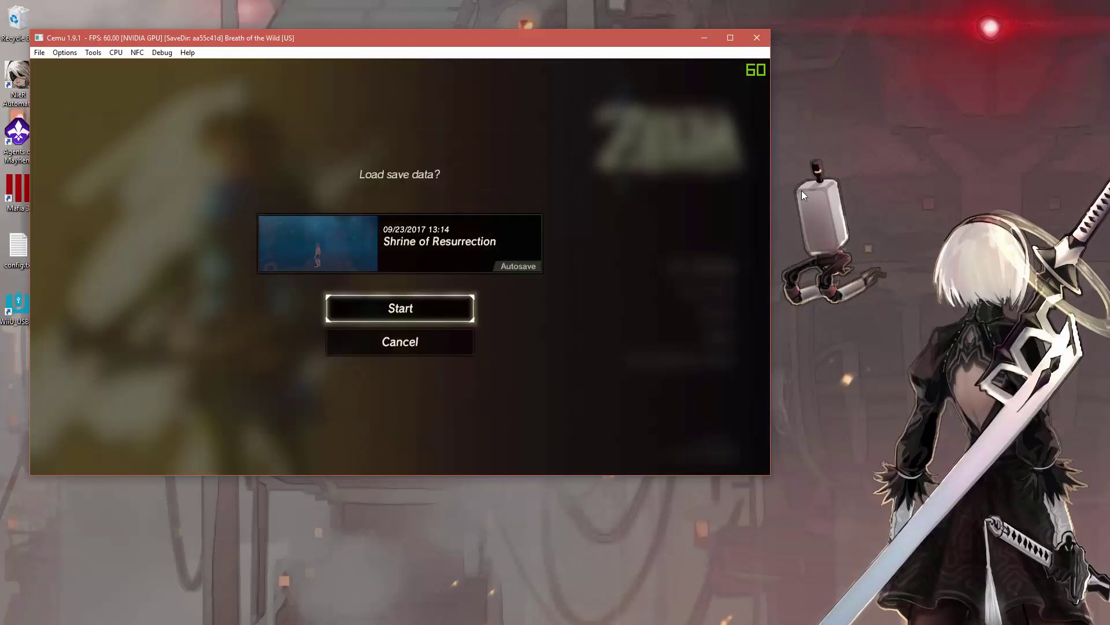
key(Return)
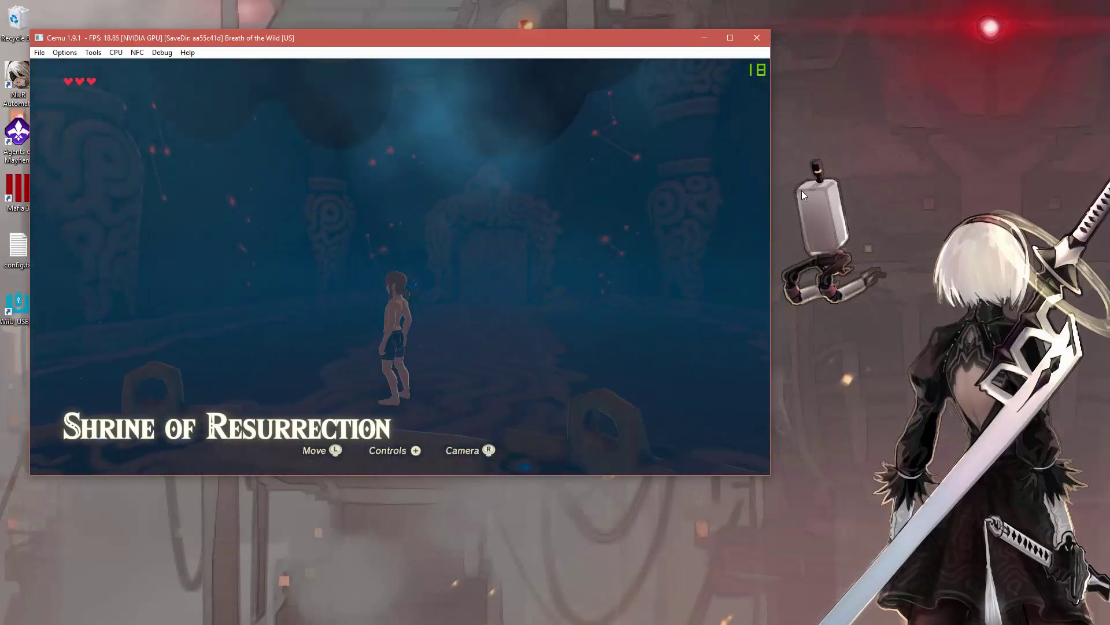
Step: Move the character around inside the Shrine of Resurrection to test gameplay
key(w)
key(w)
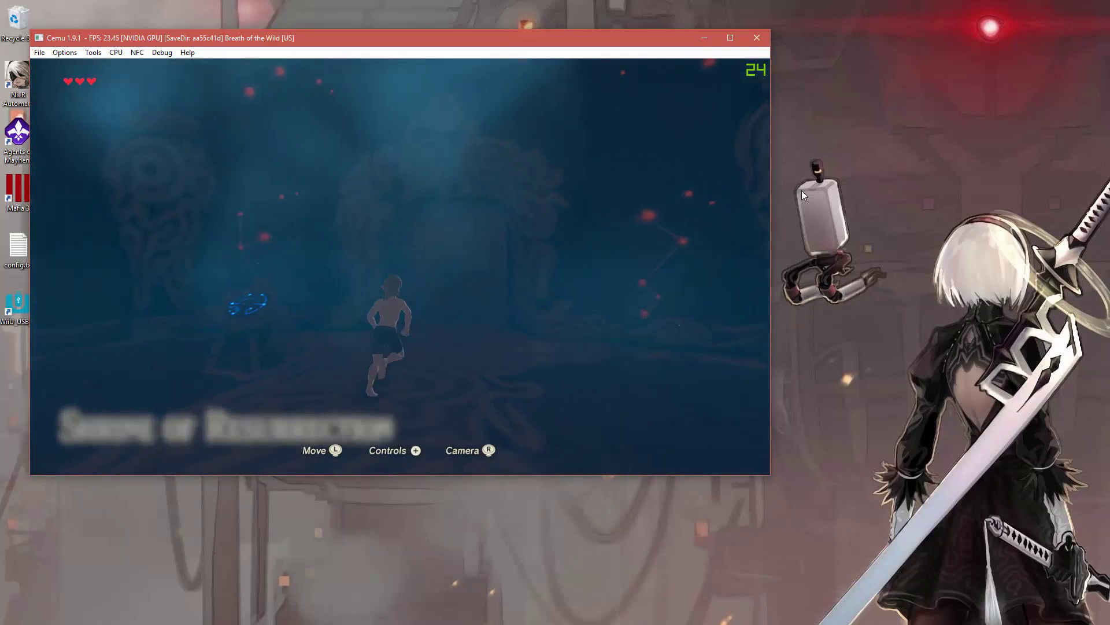
key(w)
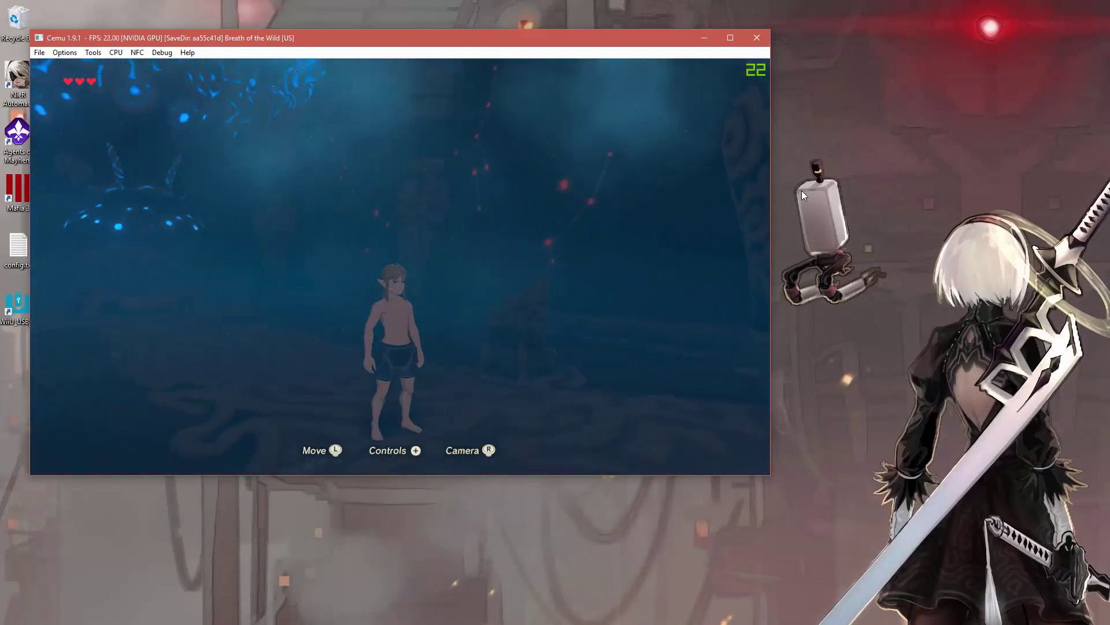